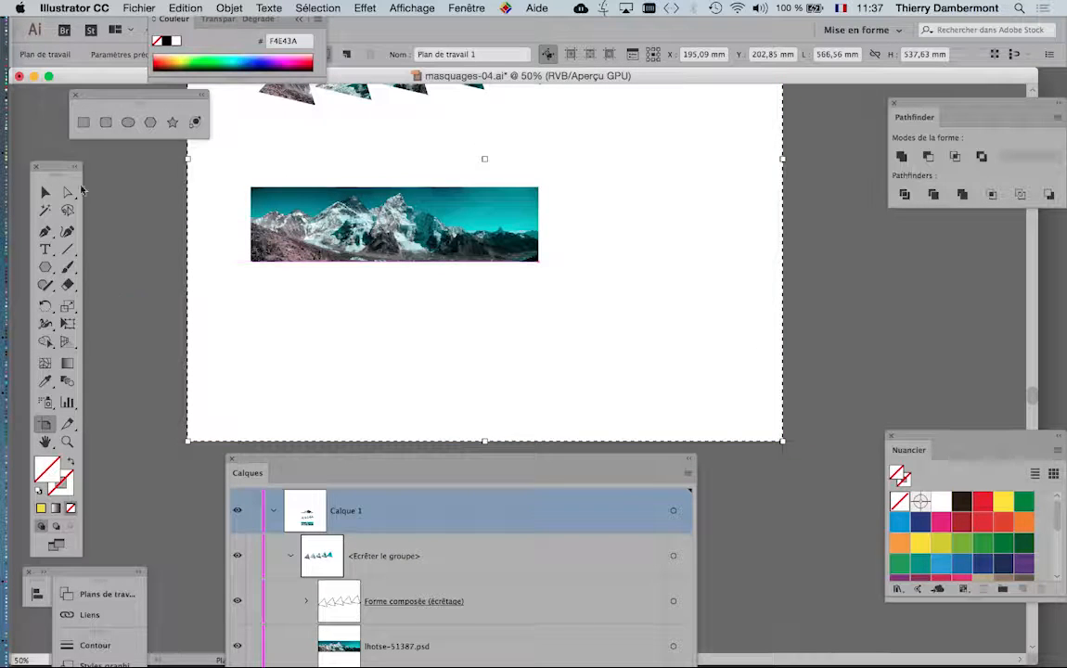
{"action": "left_click_drag", "start_coordinate": [55, 167], "coordinate": [119, 176]}
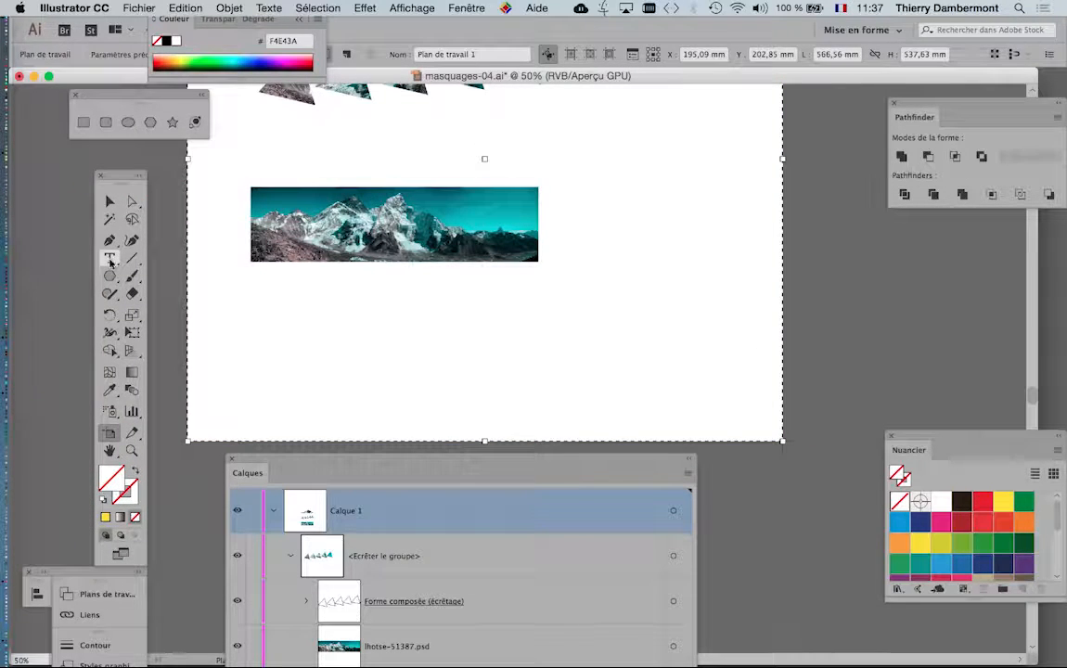
{"action": "left_click", "coordinate": [109, 201]}
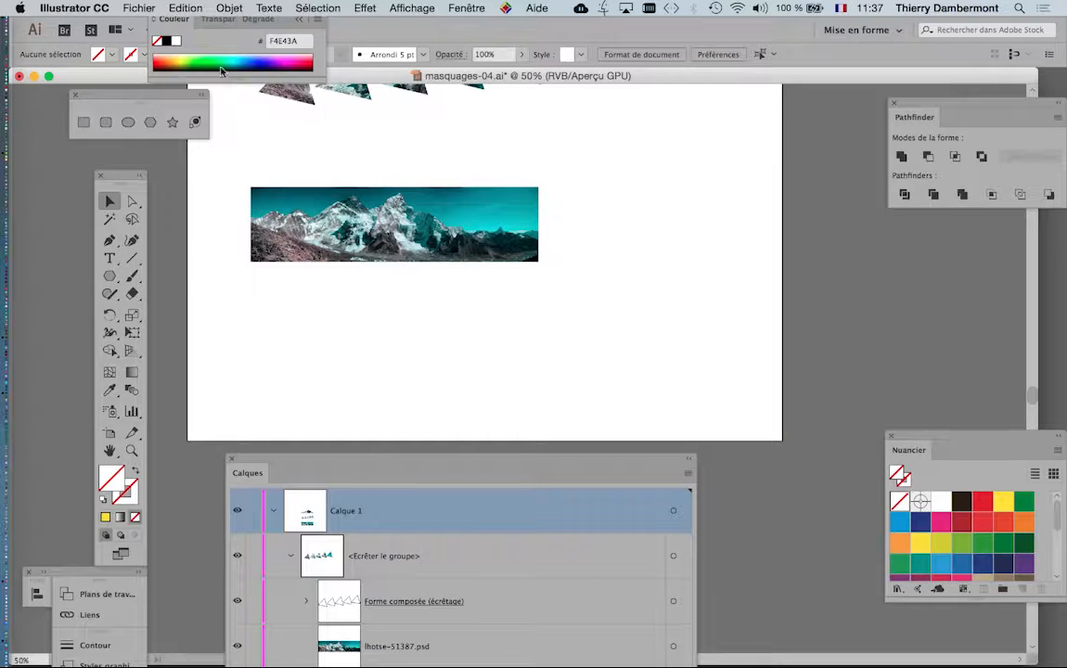
{"action": "left_click", "coordinate": [228, 8]}
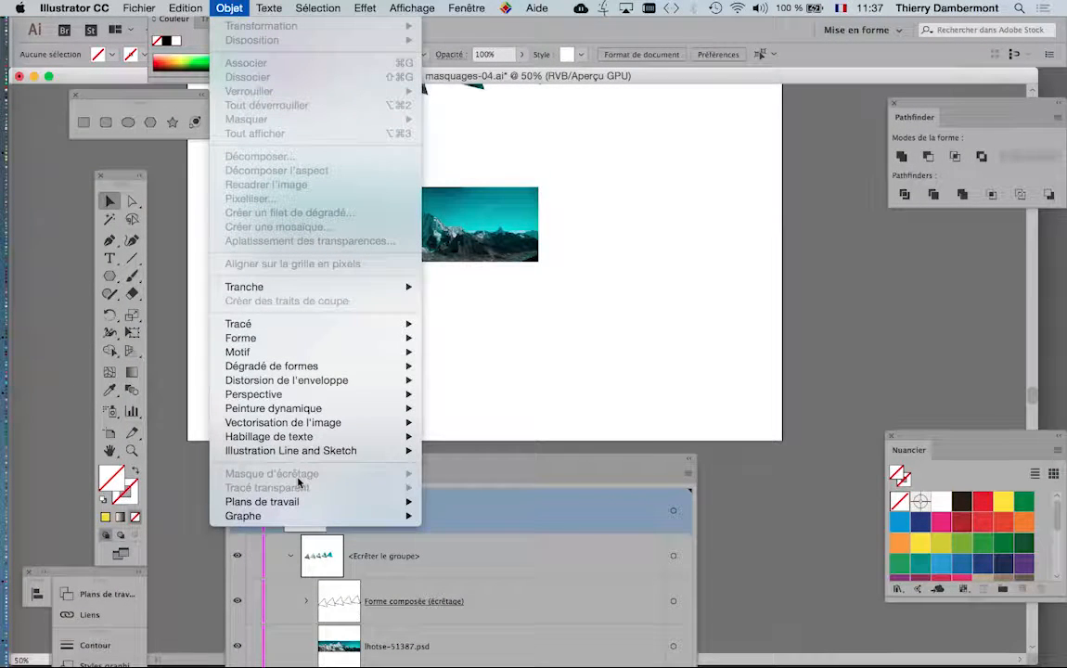
{"action": "left_click", "coordinate": [572, 381]}
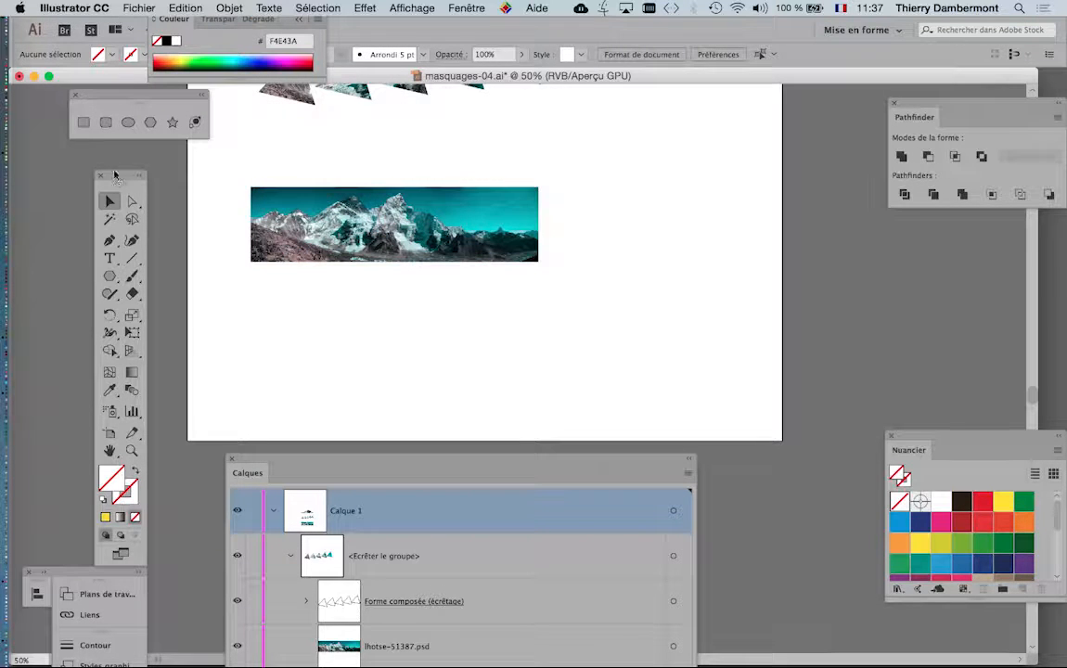
Add the point text "Mountain" on the artboard below the mountain panorama
{"action": "left_click_drag", "start_coordinate": [115, 174], "coordinate": [158, 156]}
{"action": "left_click", "coordinate": [155, 242]}
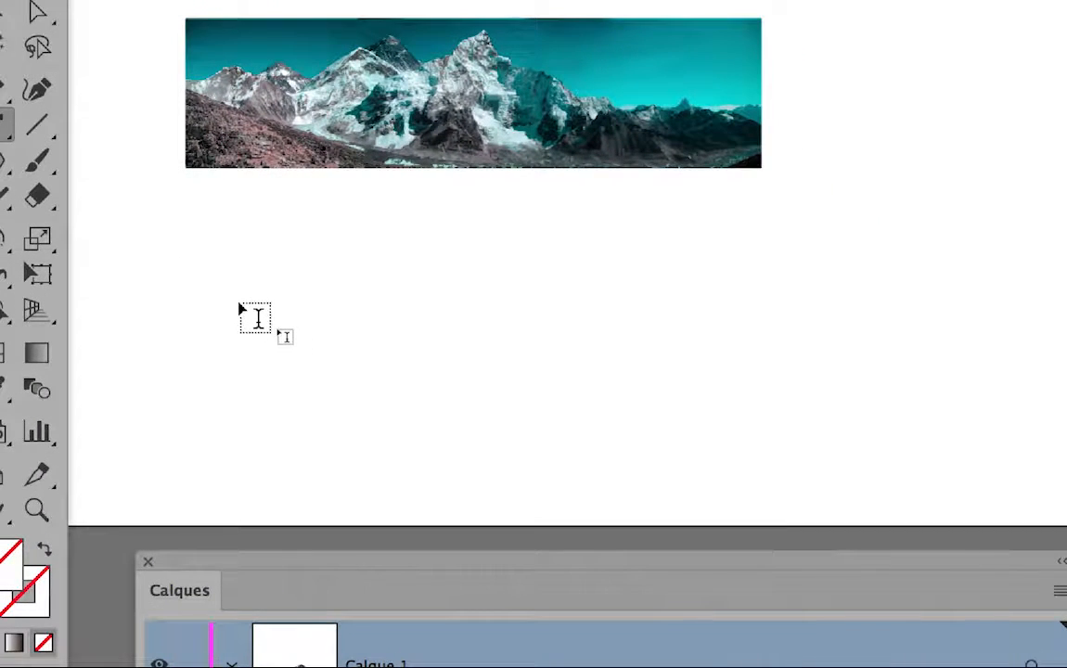
{"action": "left_click", "coordinate": [241, 306]}
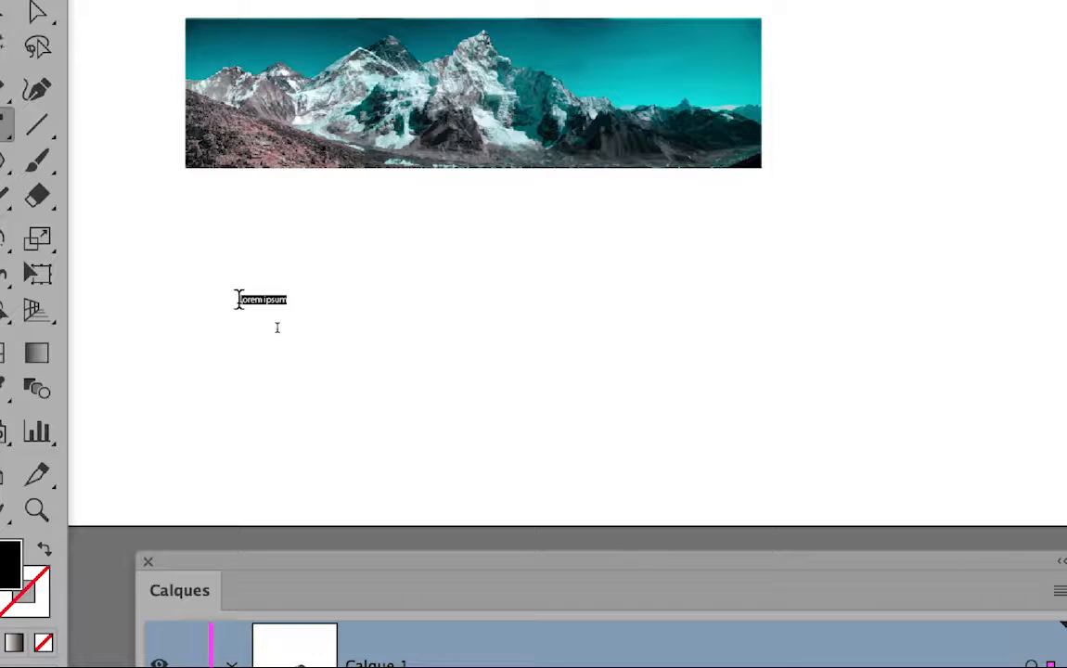
{"action": "key", "text": "BackSpace"}
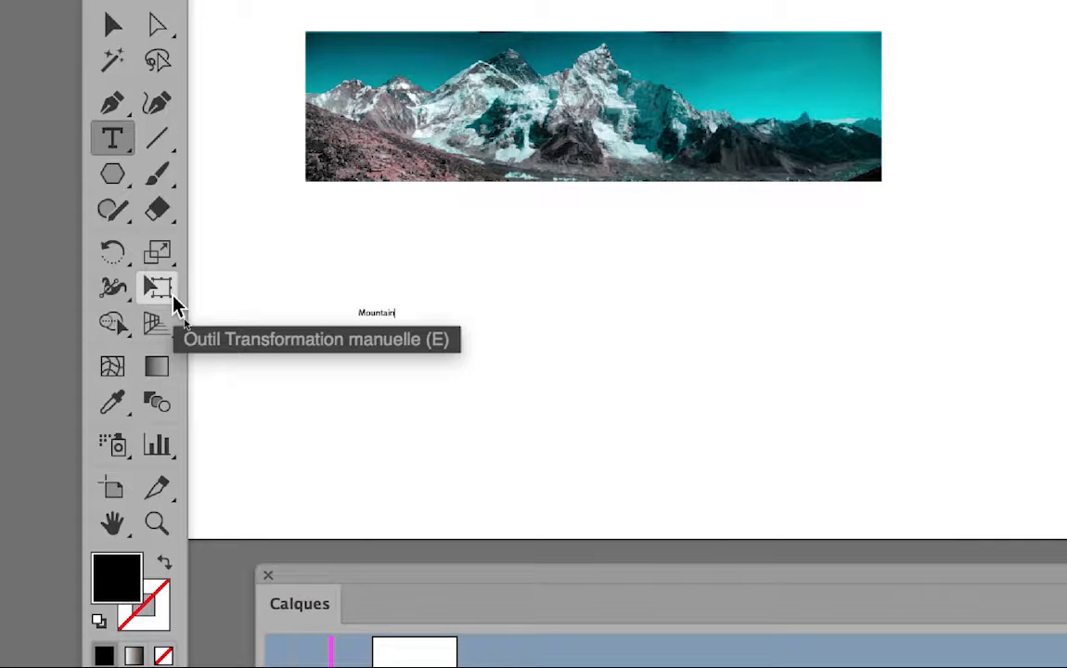
Scale the Mountain text up to nearly the panorama's width and place it just below the image
{"action": "left_click", "coordinate": [174, 303]}
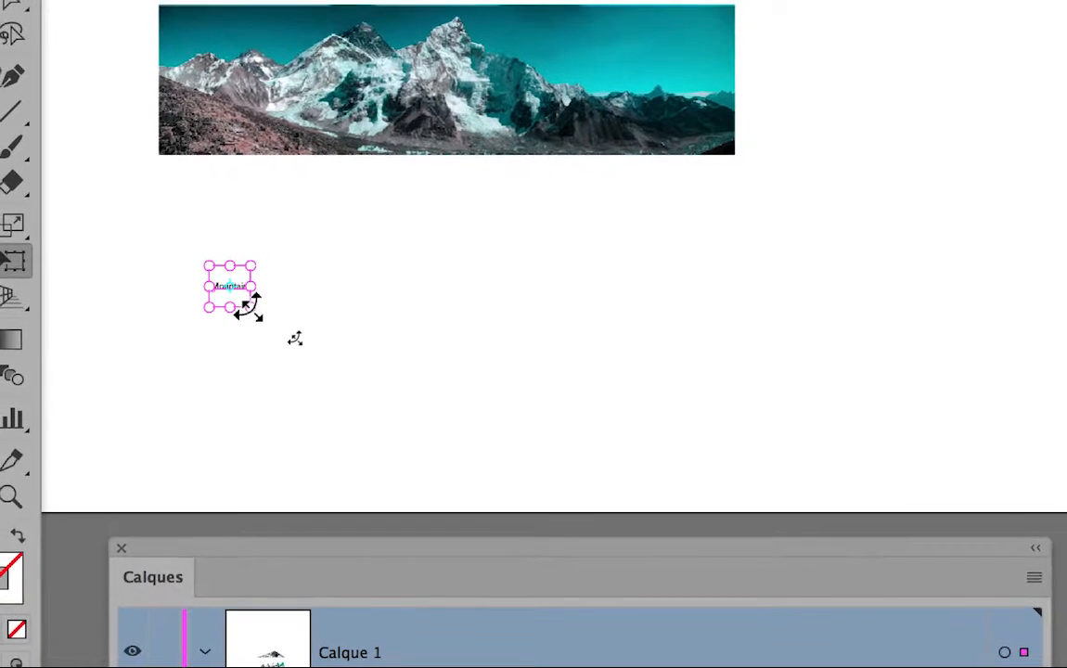
{"action": "left_click_drag", "start_coordinate": [251, 307], "coordinate": [660, 230]}
{"action": "left_click_drag", "start_coordinate": [278, 372], "coordinate": [218, 297]}
{"action": "left_click_drag", "start_coordinate": [329, 298], "coordinate": [328, 310]}
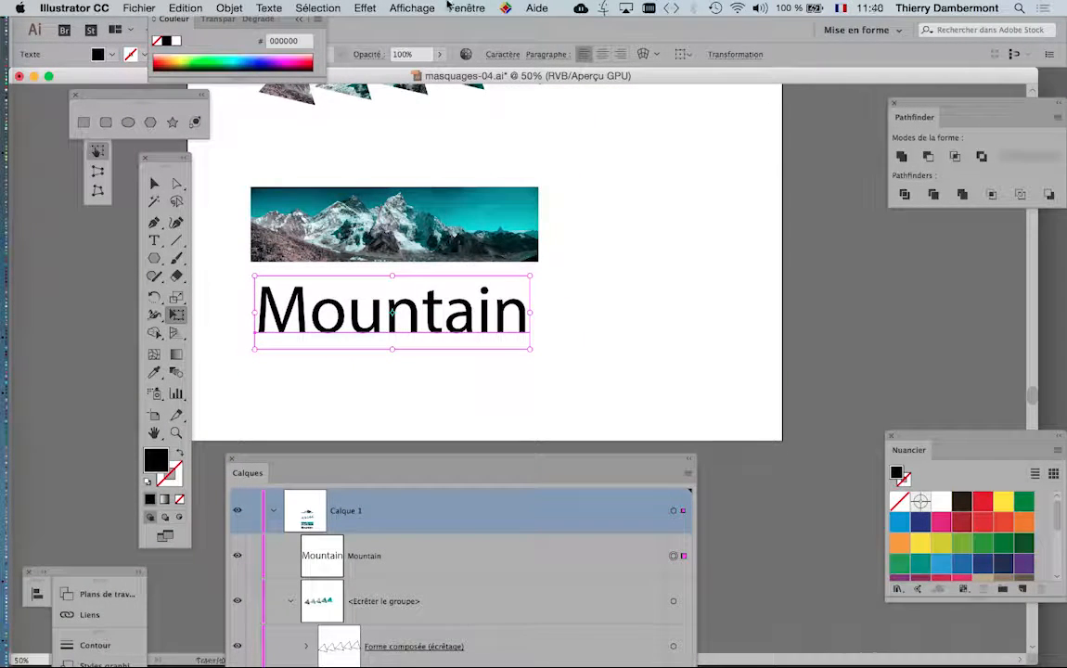
Show the character settings beside the artwork and set the Mountain text's kerning to Optique
{"action": "left_click", "coordinate": [466, 8]}
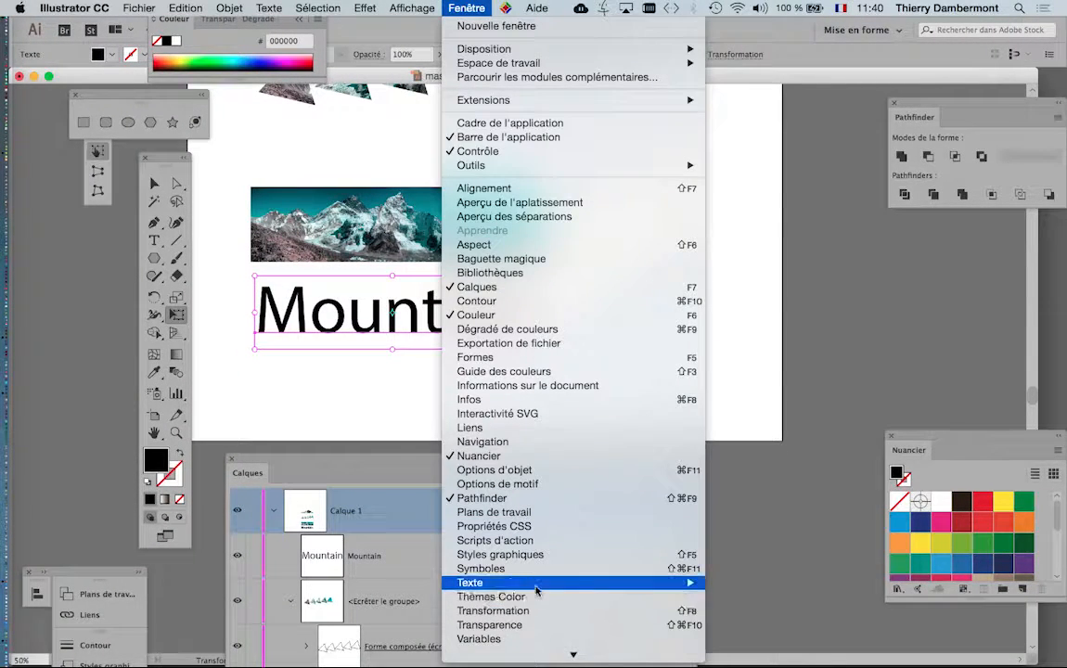
{"action": "mouse_move", "coordinate": [536, 587]}
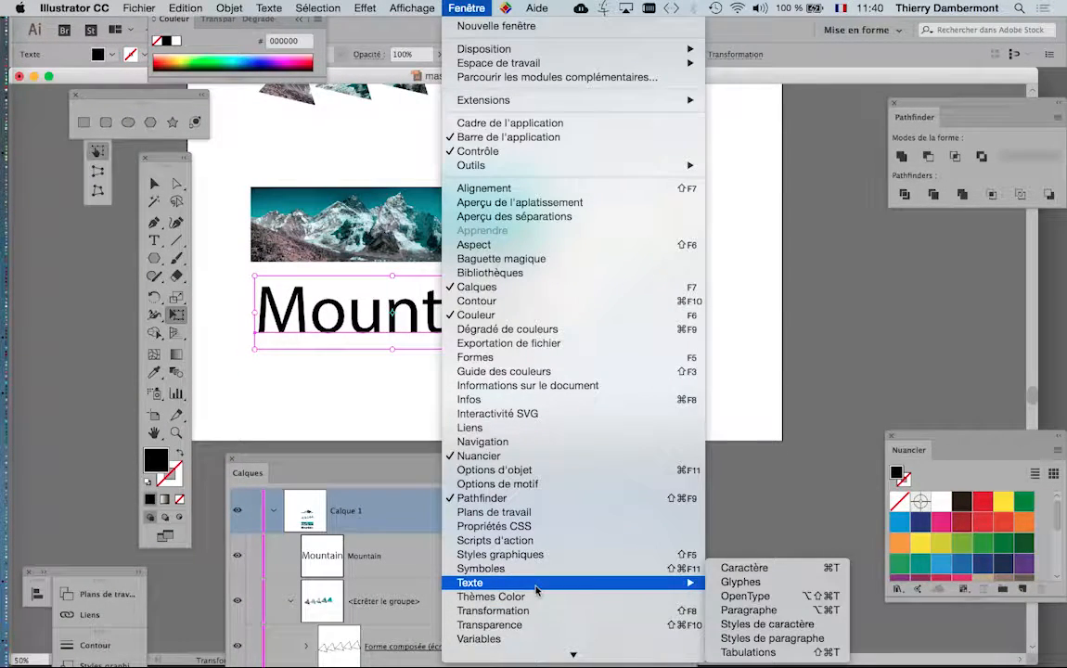
{"action": "left_click", "coordinate": [759, 567]}
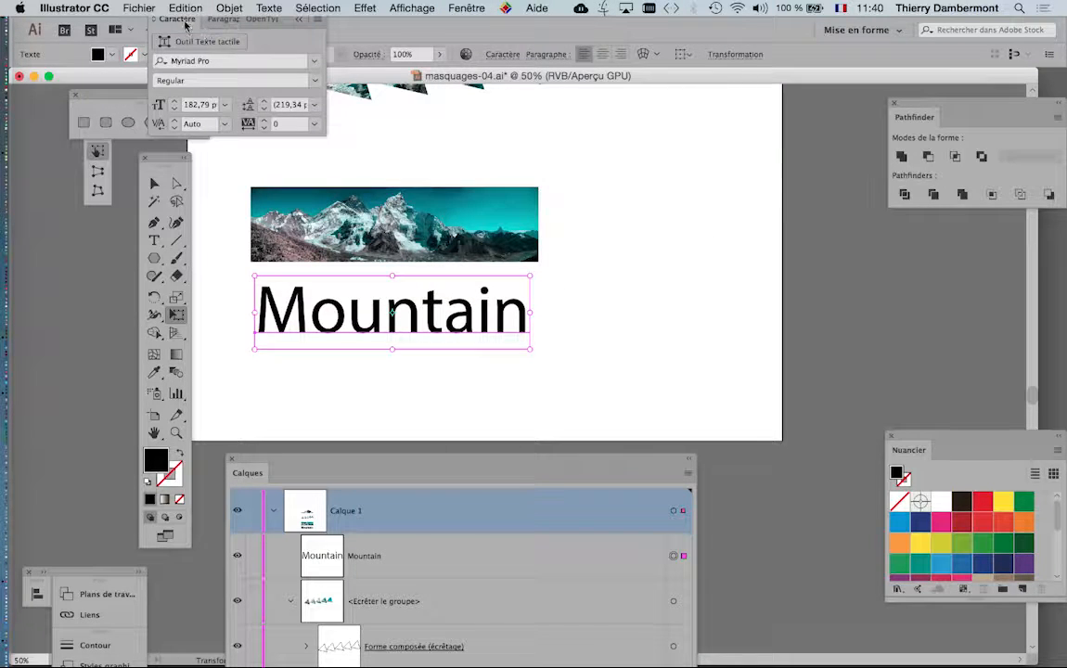
{"action": "left_click_drag", "start_coordinate": [185, 25], "coordinate": [616, 269]}
{"action": "left_click", "coordinate": [317, 20]}
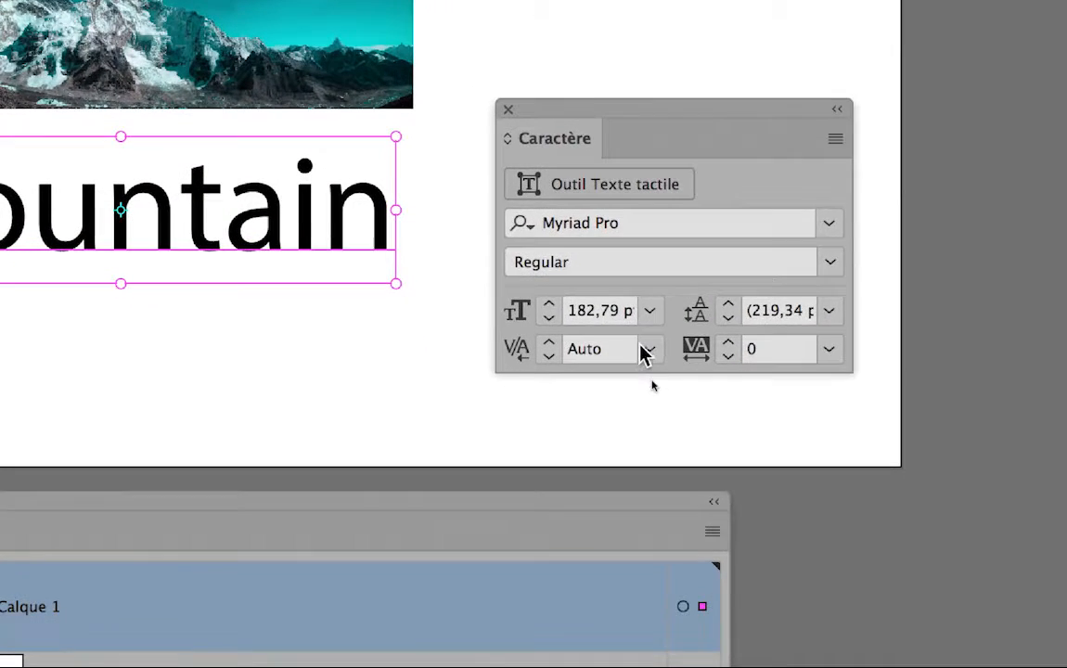
{"action": "left_click", "coordinate": [700, 502]}
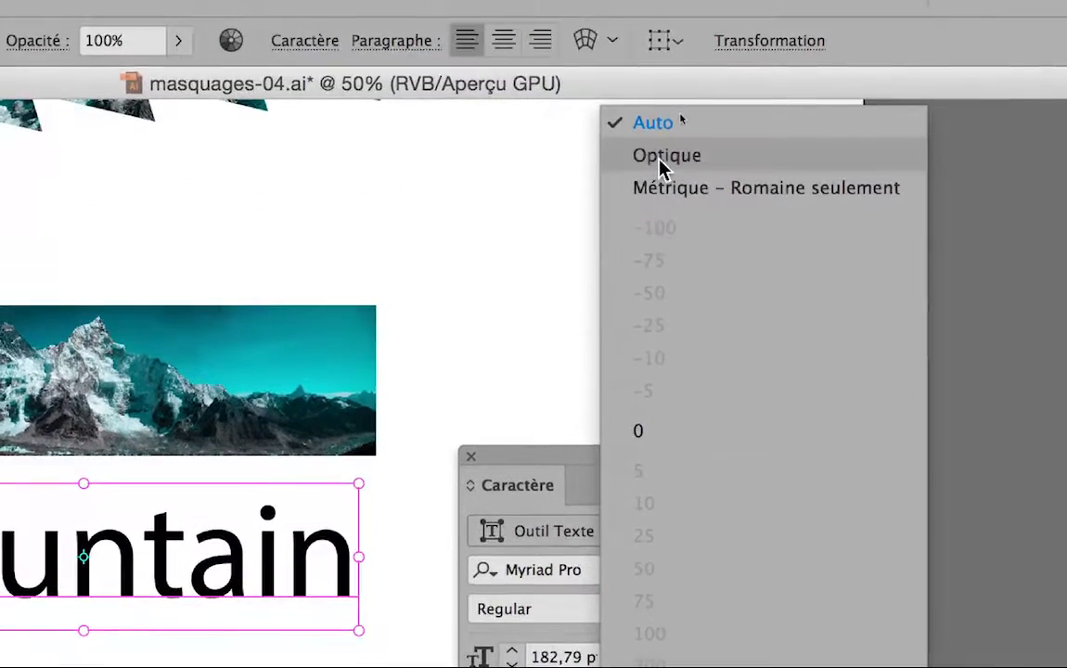
{"action": "left_click", "coordinate": [661, 167]}
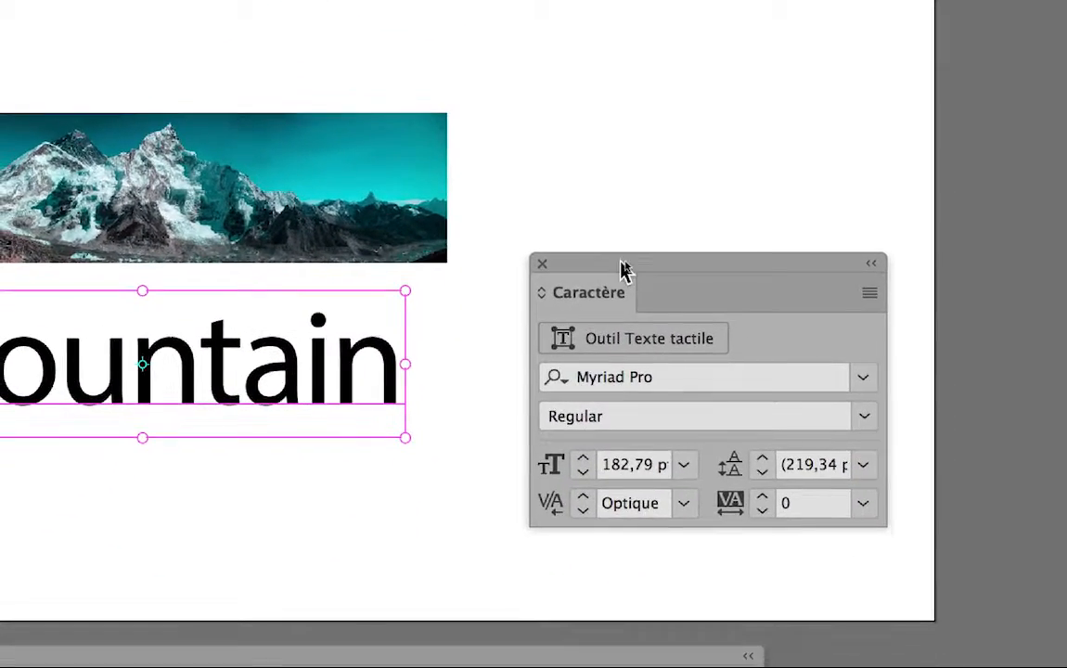
{"action": "left_click_drag", "start_coordinate": [623, 269], "coordinate": [527, 208]}
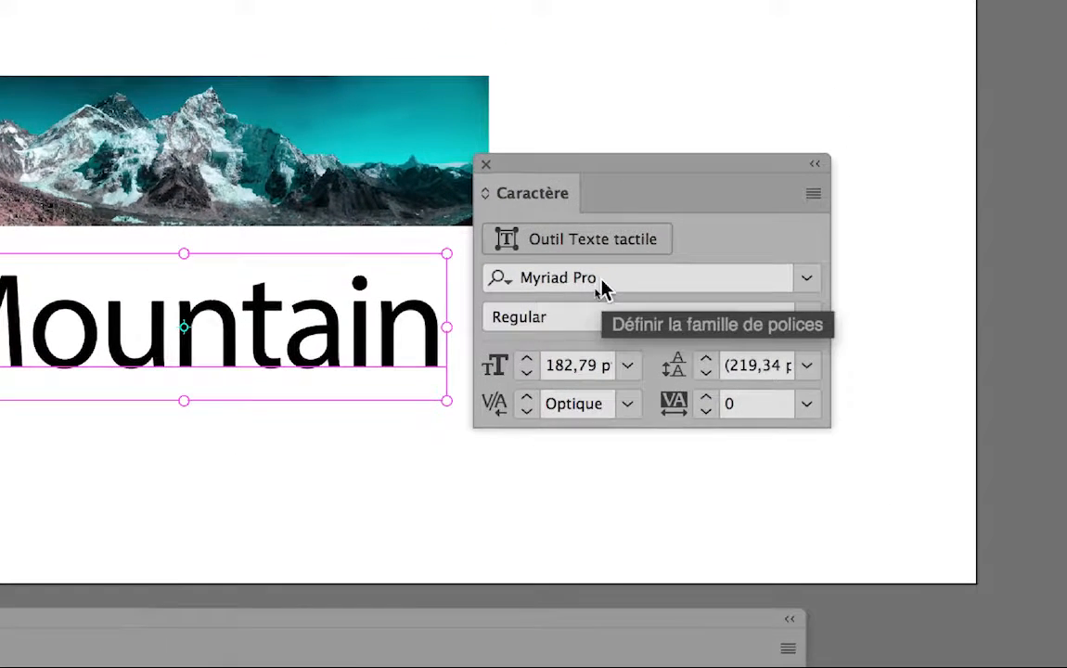
Browse through font families on the Mountain text and apply PortagoITC TT Regular
{"action": "left_click", "coordinate": [598, 217]}
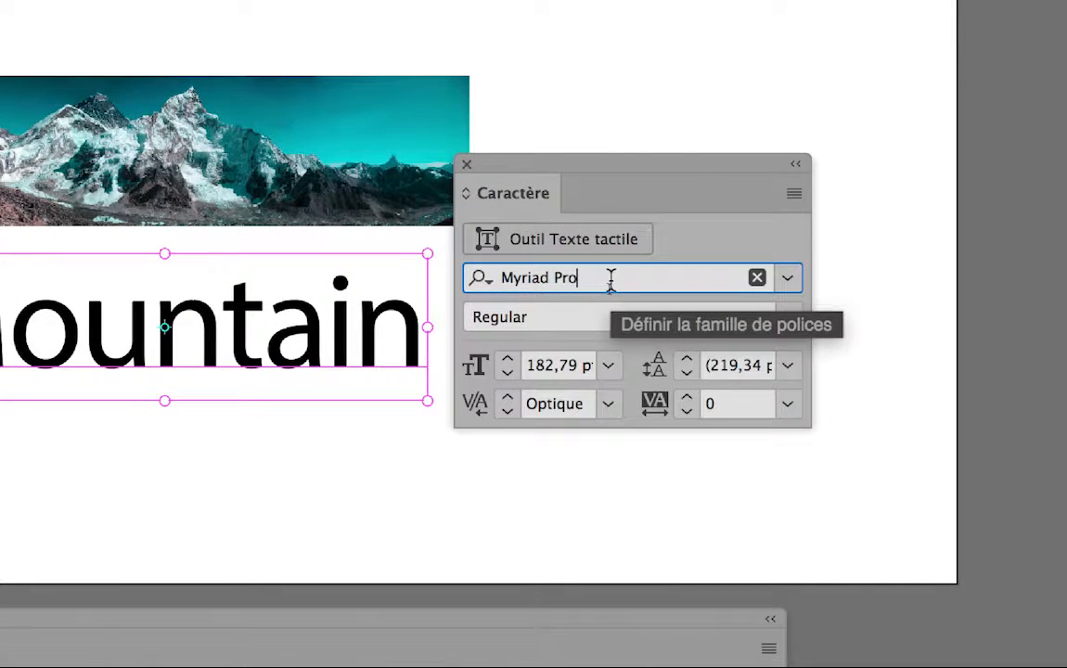
{"action": "key", "text": "Down"}
{"action": "key", "text": "Down"}
{"action": "key", "text": "Down"}
{"action": "key", "text": "Down"}
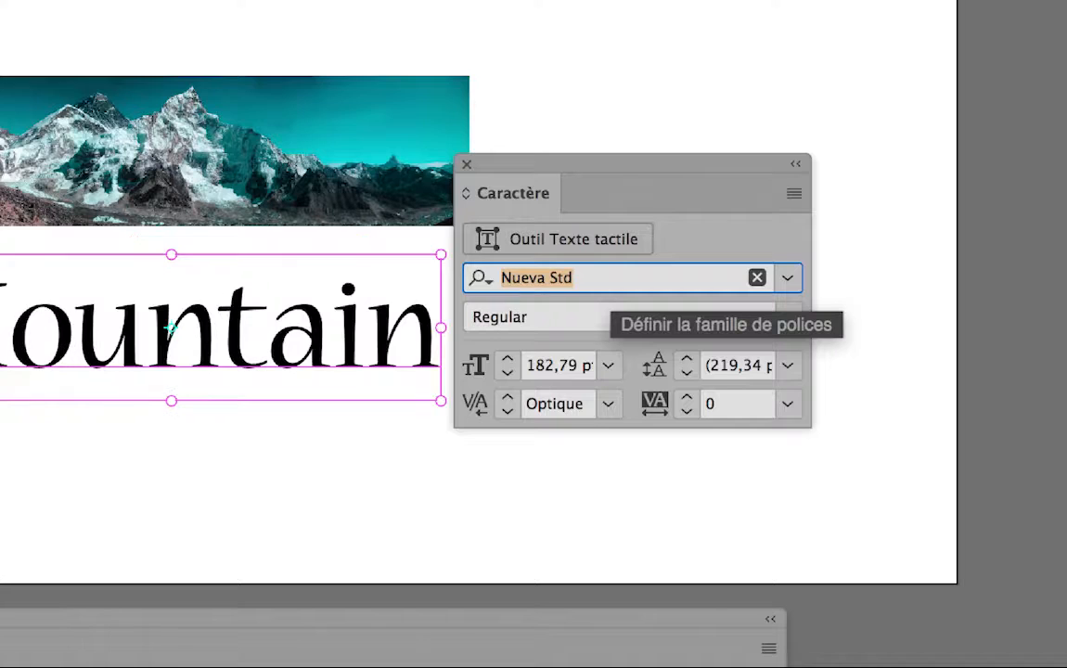
{"action": "key", "text": "Down"}
{"action": "key", "text": "Down"}
{"action": "key", "text": "Down"}
{"action": "key", "text": "Down"}
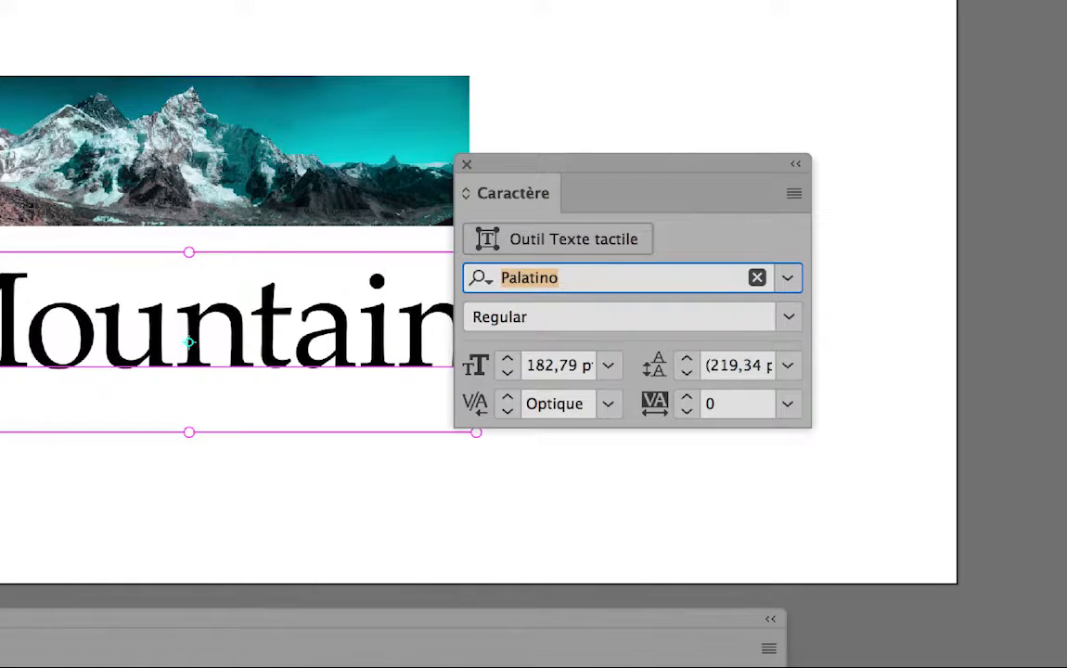
{"action": "key", "text": "Down"}
{"action": "key", "text": "Down"}
{"action": "key", "text": "Down"}
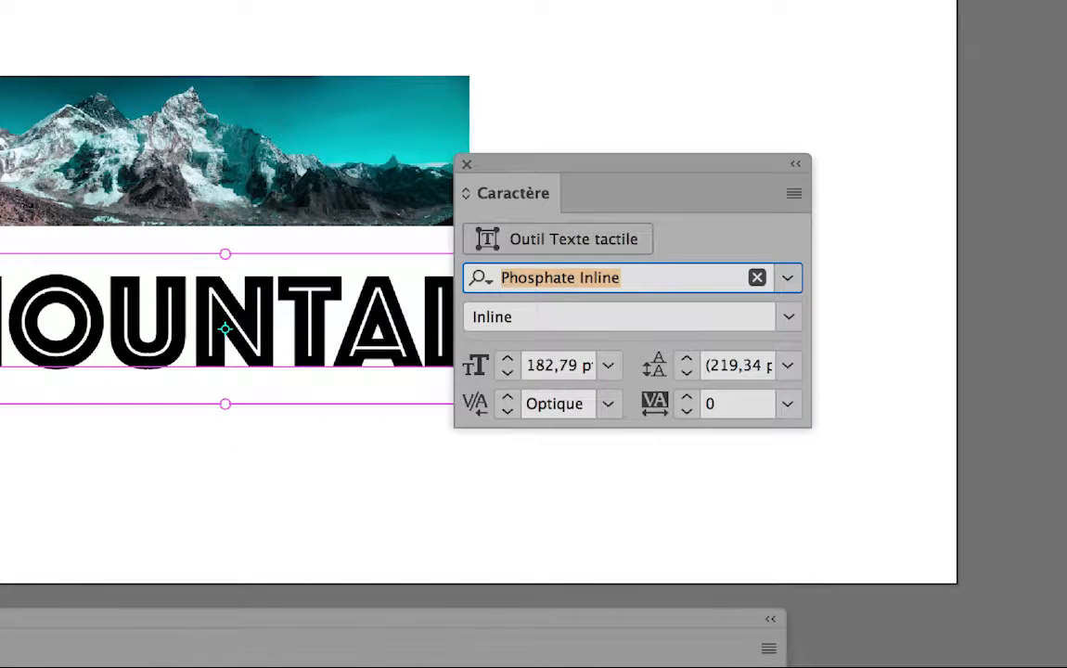
{"action": "key", "text": "Down"}
{"action": "key", "text": "Down"}
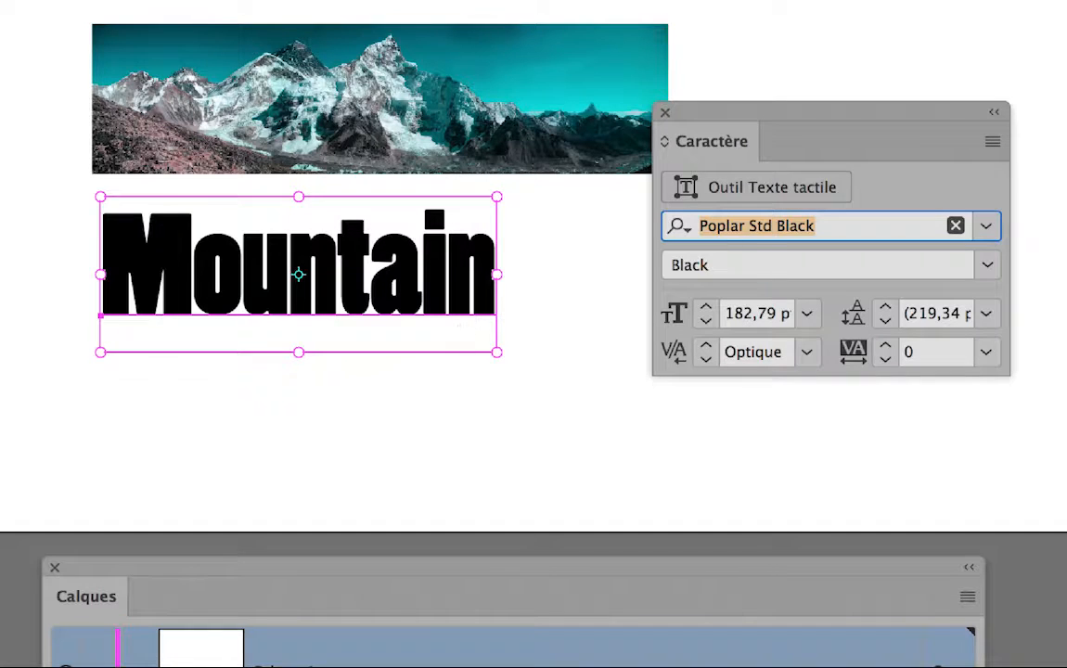
{"action": "key", "text": "Down"}
{"action": "key", "text": "Down"}
{"action": "key", "text": "Up"}
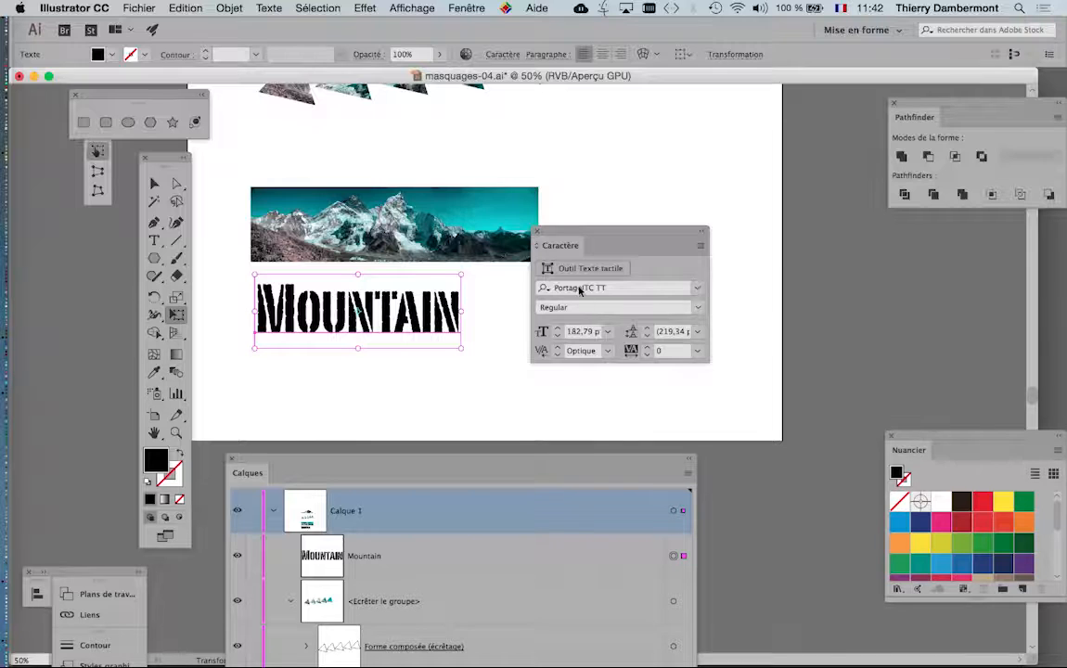
{"action": "left_click_drag", "start_coordinate": [771, 122], "coordinate": [850, 107]}
Save the document as a new copy named masquages-05.ai, keeping the default Illustrator options
{"action": "left_click", "coordinate": [139, 7]}
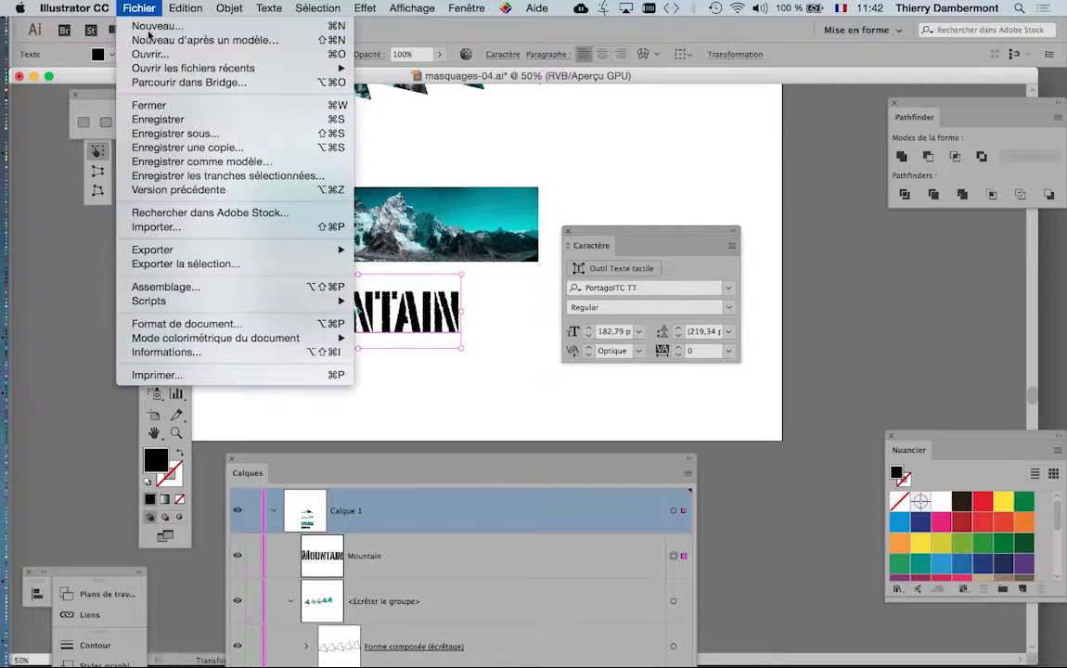
{"action": "left_click", "coordinate": [200, 131]}
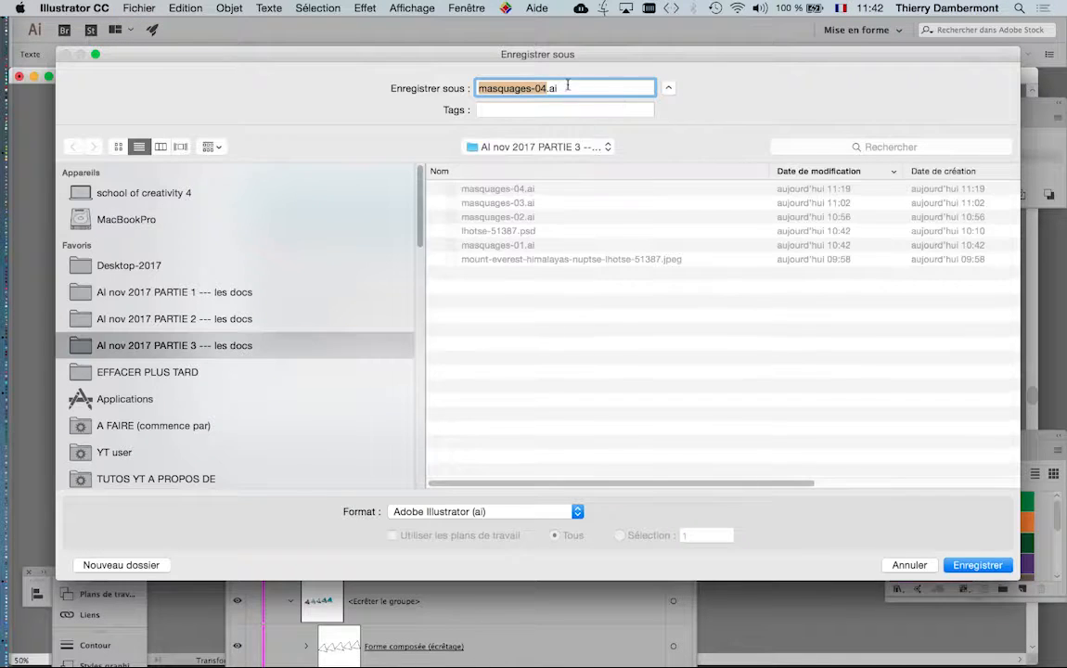
{"action": "left_click", "coordinate": [545, 88]}
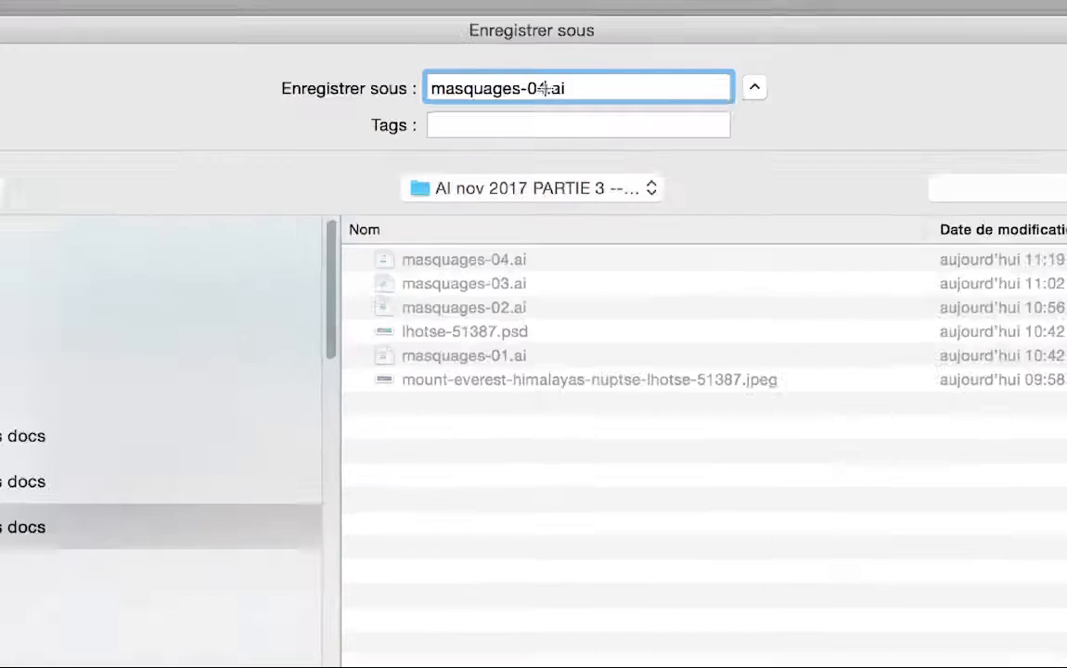
{"action": "key", "text": "BackSpace"}
{"action": "type", "text": "5"}
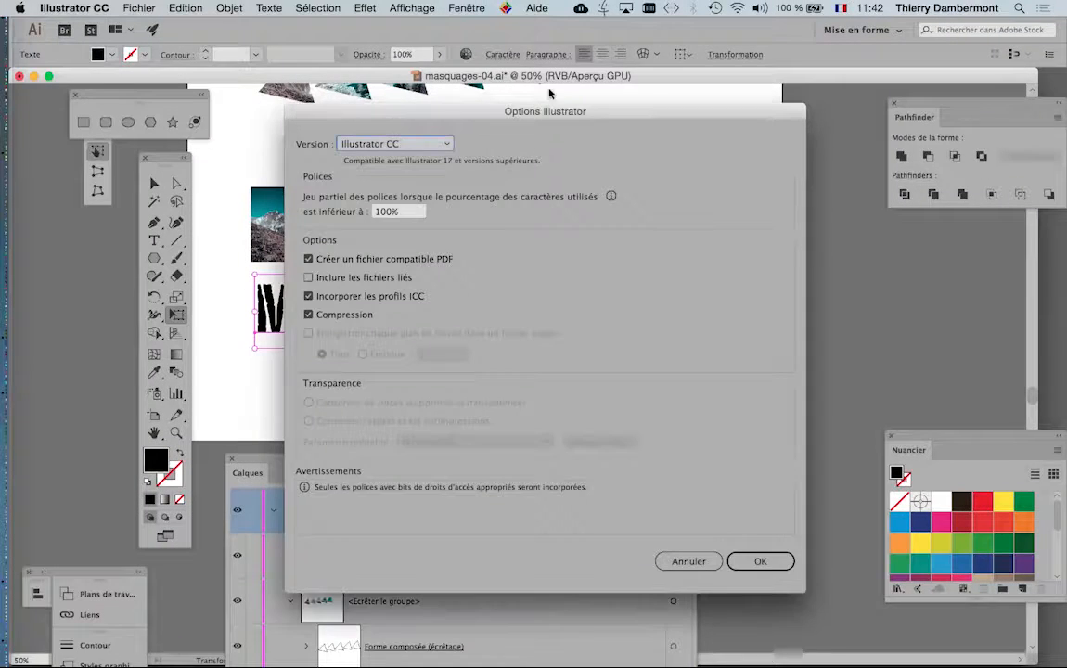
{"action": "left_click", "coordinate": [757, 568]}
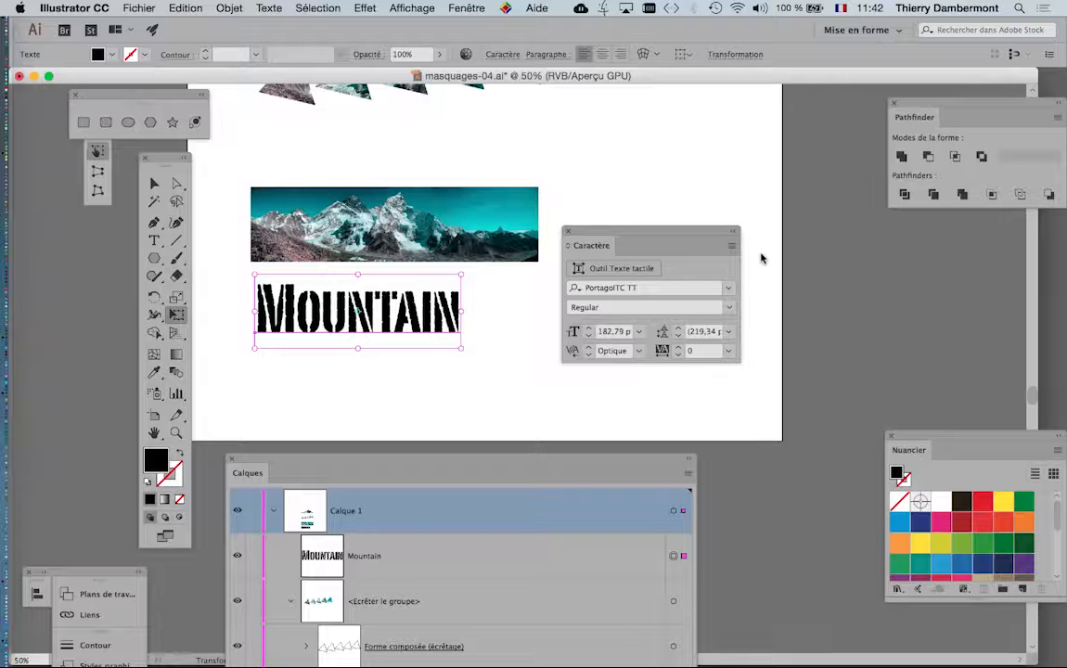
Move the Mountain text so it sits roughly centred below the panorama, and clear the floating panels away from it
{"action": "left_click_drag", "start_coordinate": [662, 234], "coordinate": [787, 340]}
{"action": "left_click", "coordinate": [156, 184]}
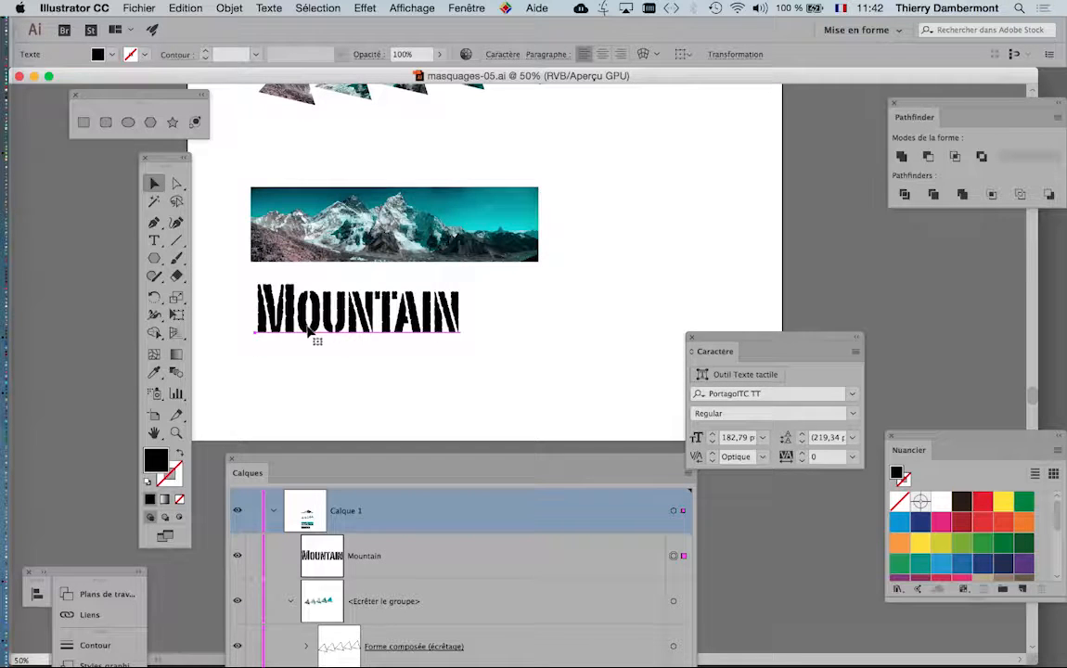
{"action": "left_click_drag", "start_coordinate": [287, 316], "coordinate": [359, 340]}
{"action": "key", "text": "super+plus"}
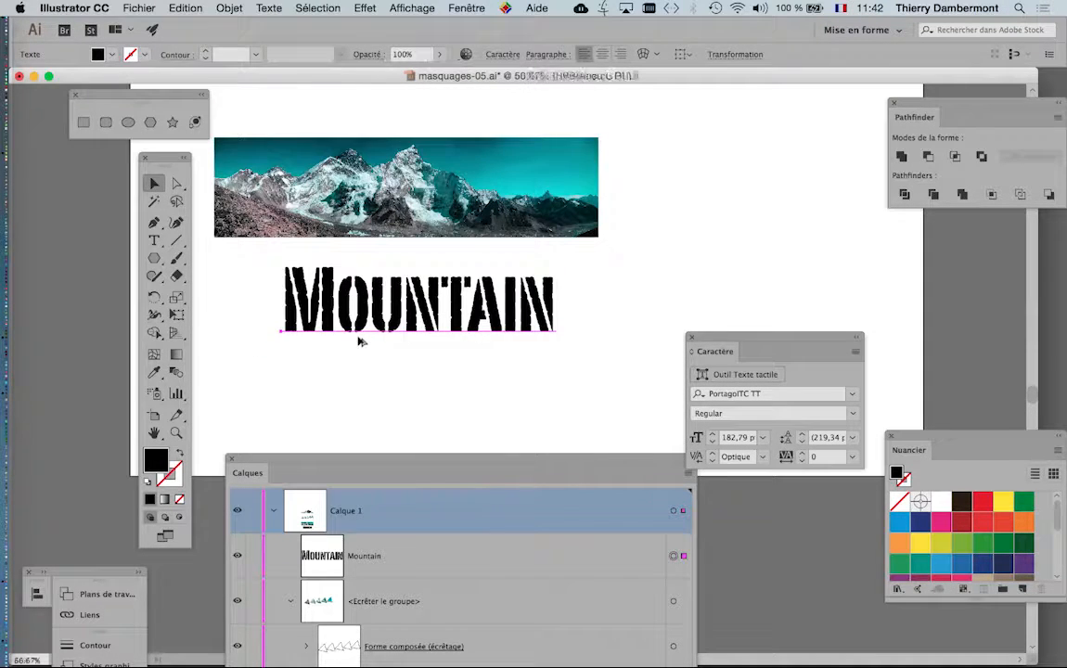
{"action": "key", "text": "super+plus"}
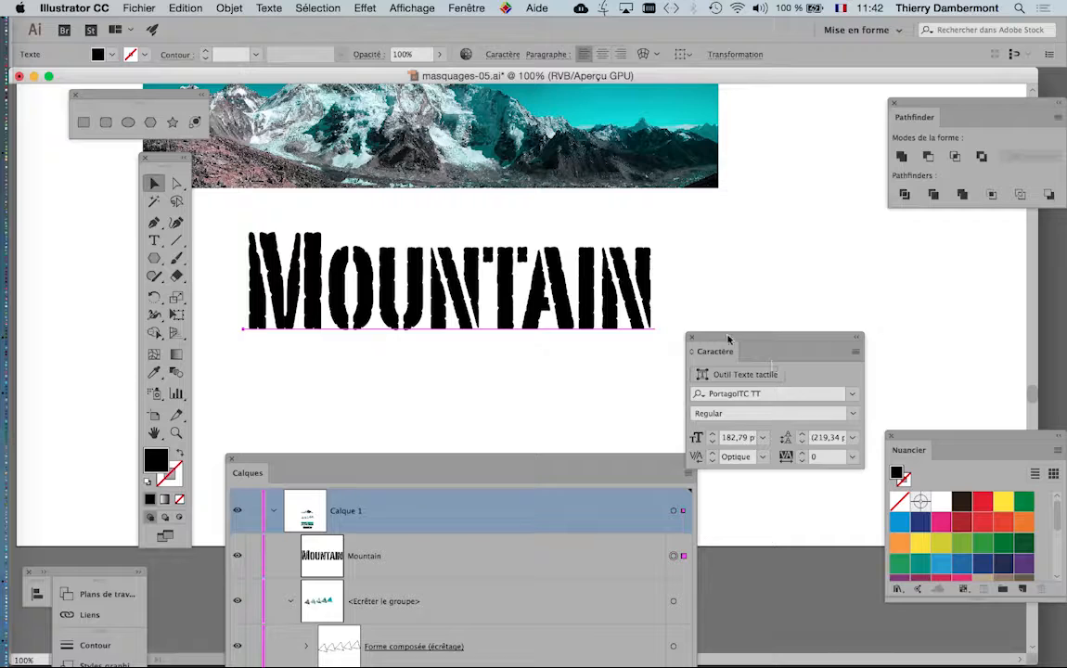
{"action": "left_click_drag", "start_coordinate": [728, 340], "coordinate": [828, 339]}
{"action": "left_click_drag", "start_coordinate": [153, 158], "coordinate": [79, 175]}
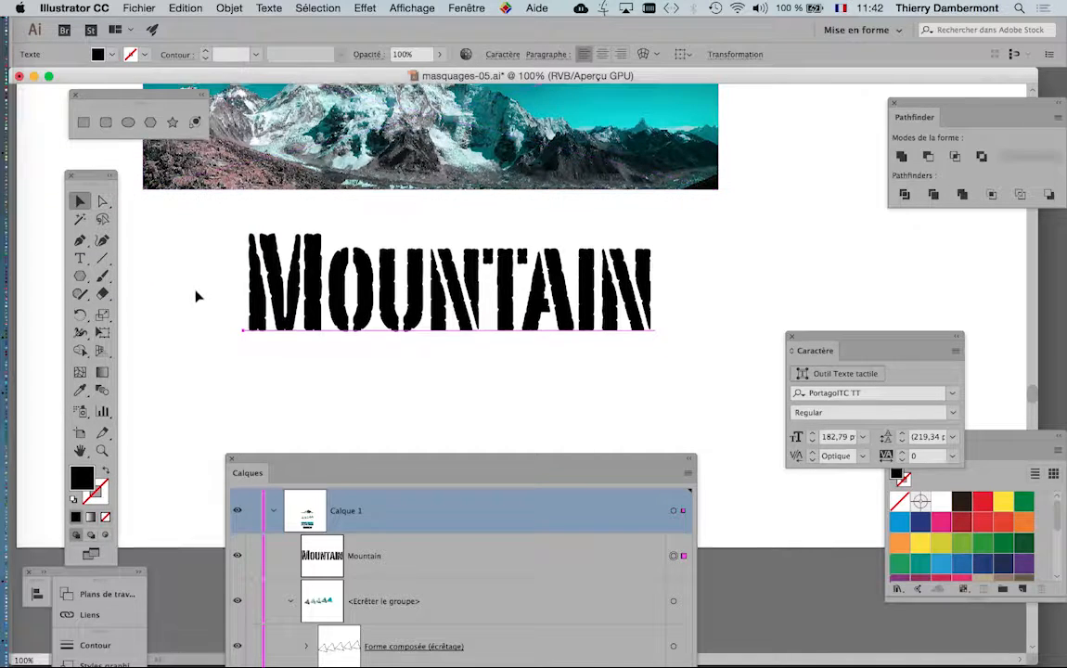
{"action": "scroll", "coordinate": [196, 296], "scroll_direction": "up", "scroll_amount": 3}
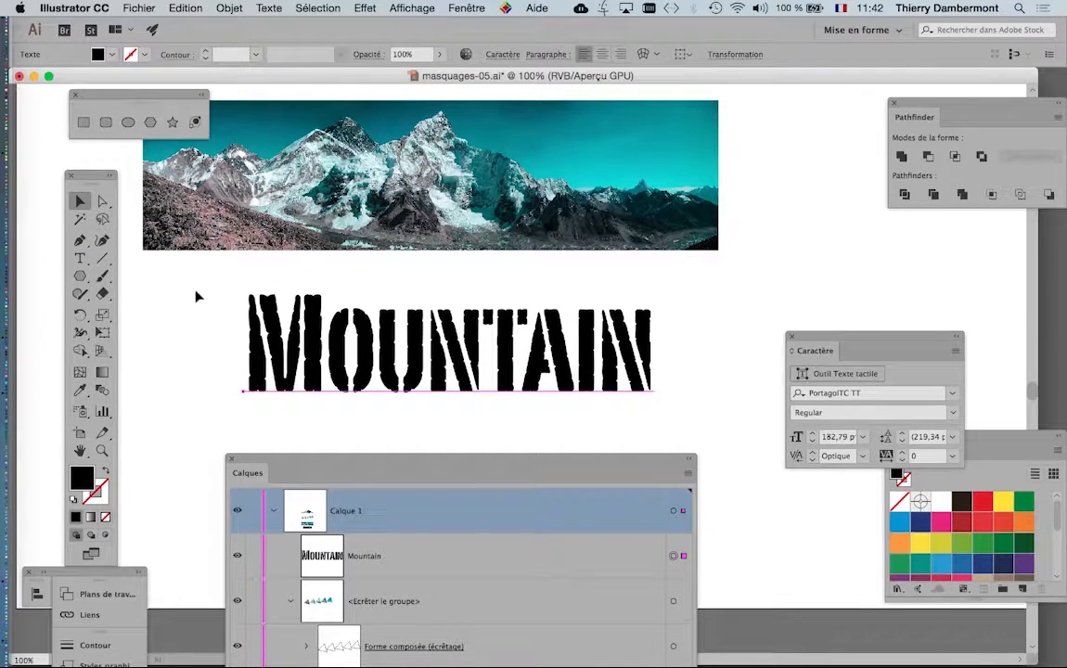
{"action": "scroll", "coordinate": [196, 296], "scroll_direction": "down", "scroll_amount": 1}
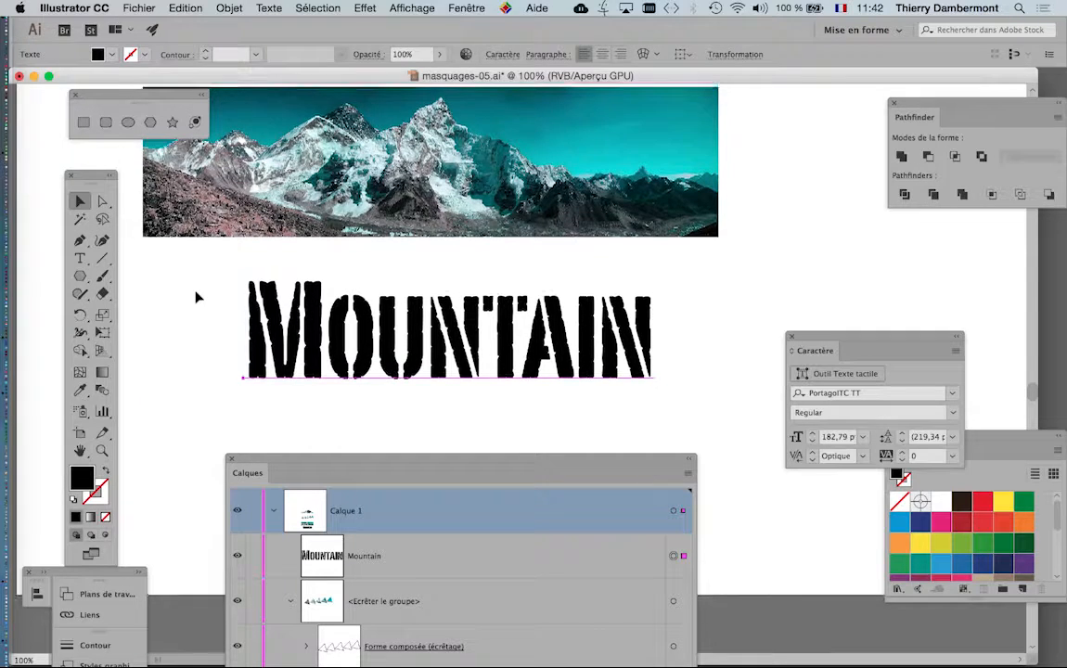
{"action": "scroll", "coordinate": [196, 296], "scroll_direction": "down", "scroll_amount": 1}
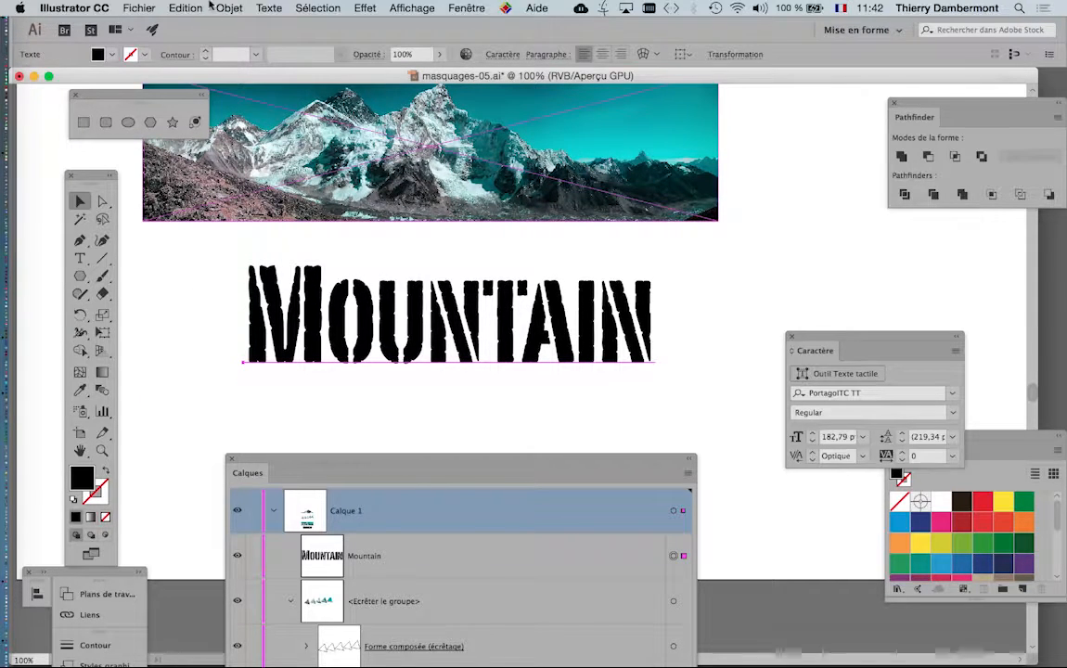
{"action": "left_click", "coordinate": [219, 7]}
{"action": "mouse_move", "coordinate": [357, 476]}
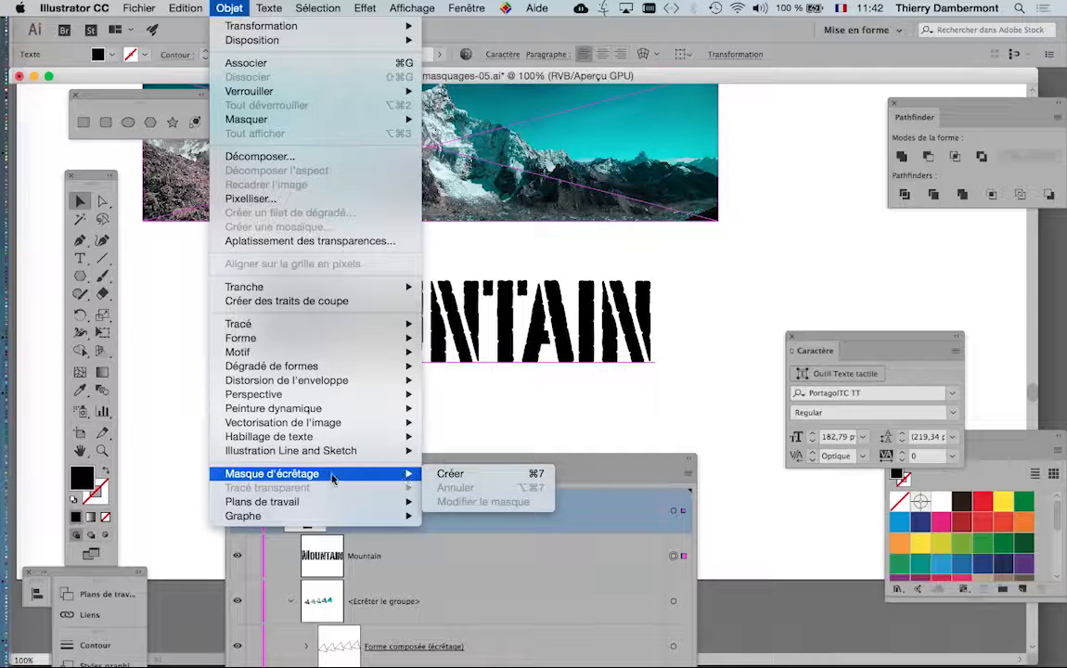
{"action": "left_click", "coordinate": [534, 414]}
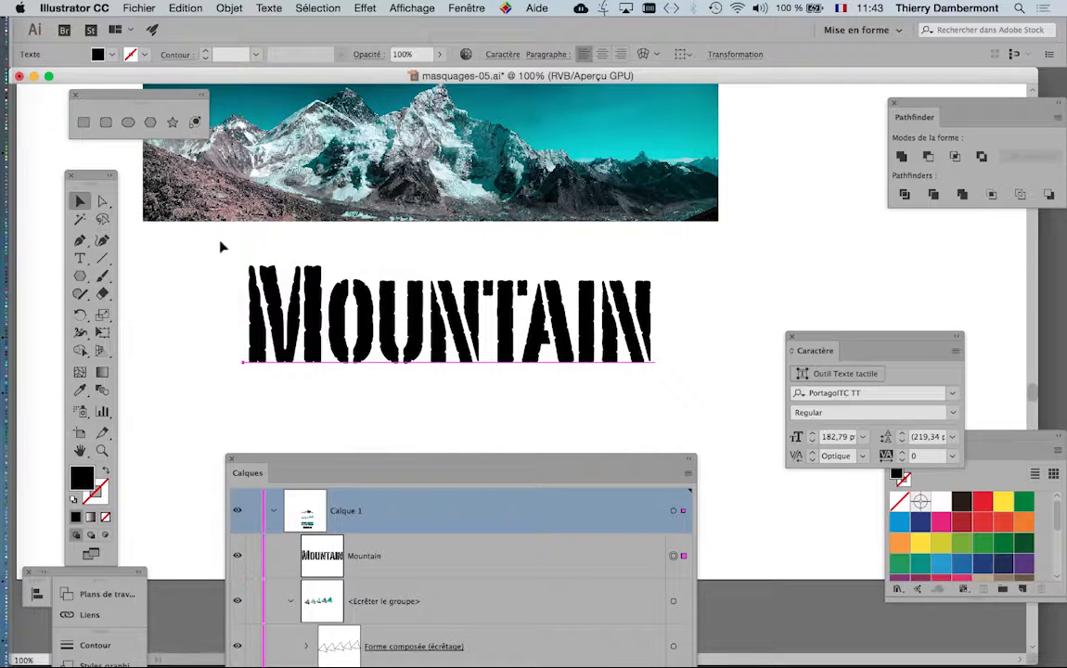
{"action": "left_click", "coordinate": [197, 215]}
{"action": "left_click", "coordinate": [230, 8]}
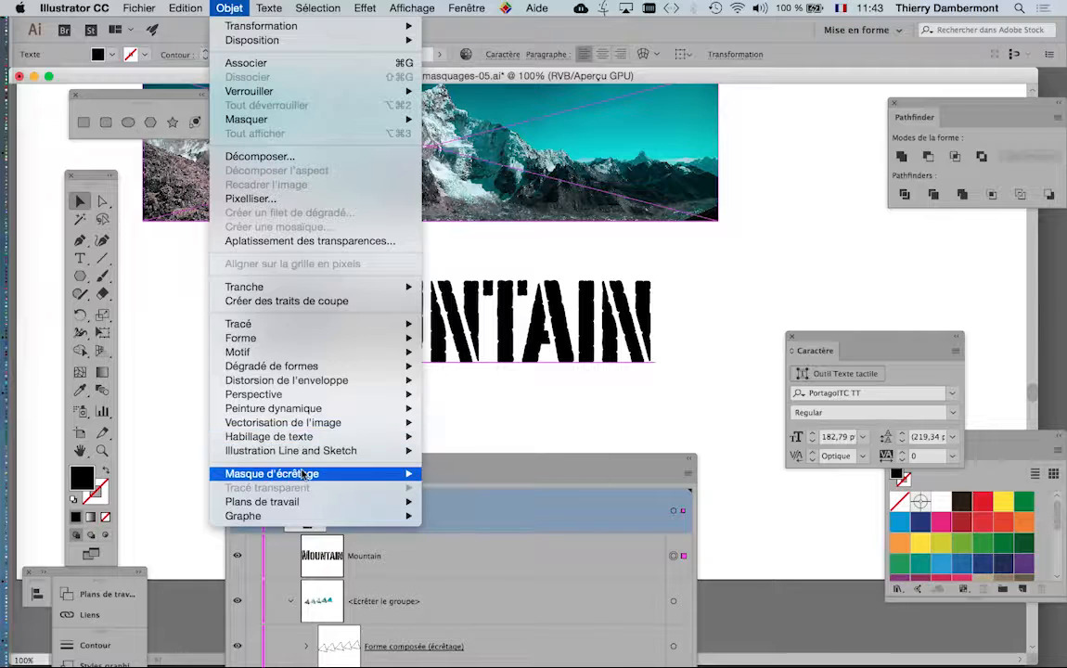
{"action": "left_click", "coordinate": [505, 437]}
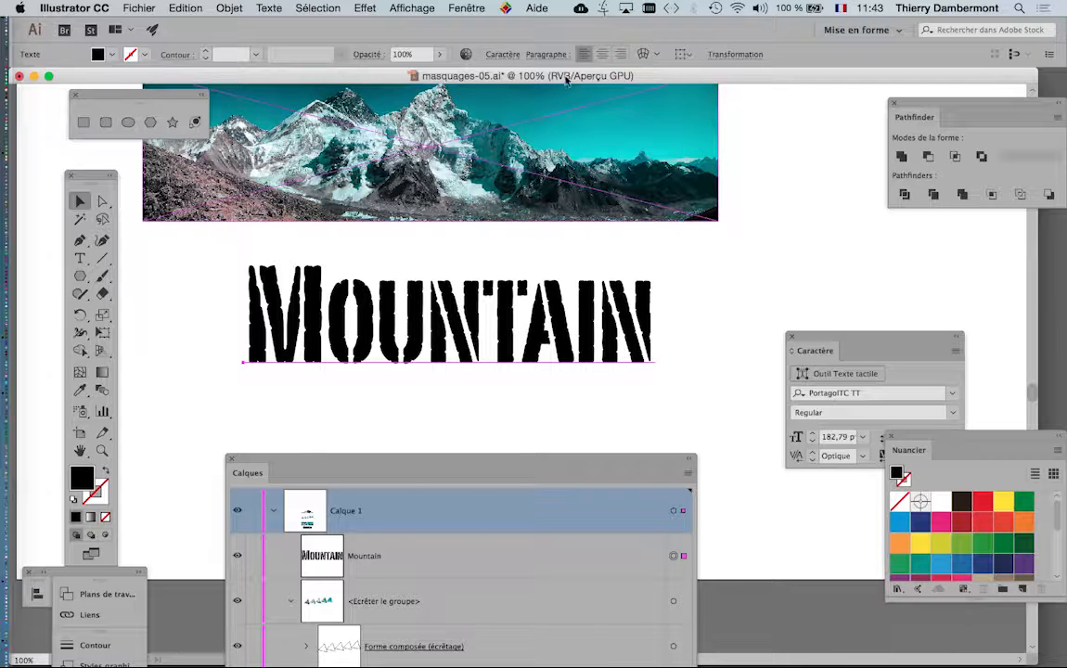
Convert the Mountain text set in PortagoITC TT to vector outlines
{"action": "left_click", "coordinate": [283, 401]}
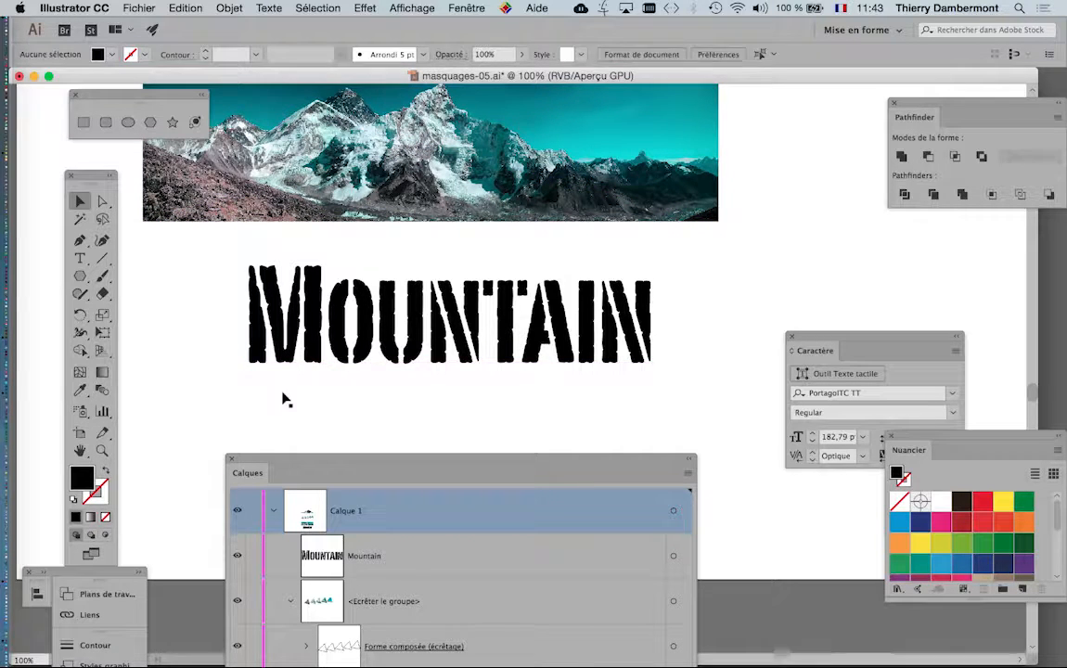
{"action": "left_click", "coordinate": [291, 367]}
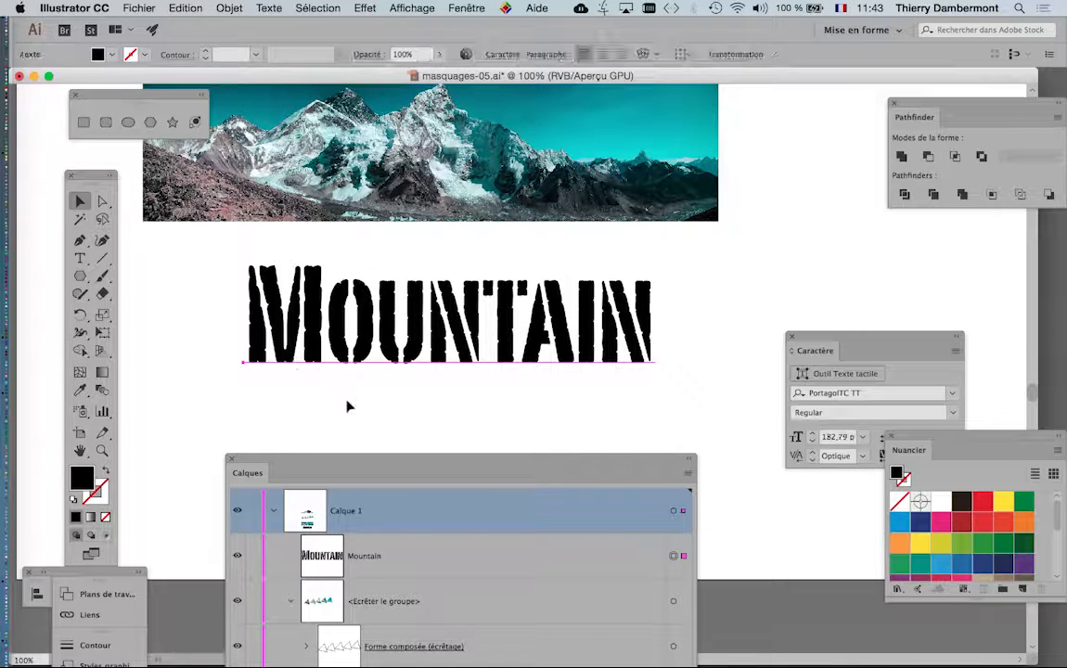
{"action": "left_click", "coordinate": [271, 8]}
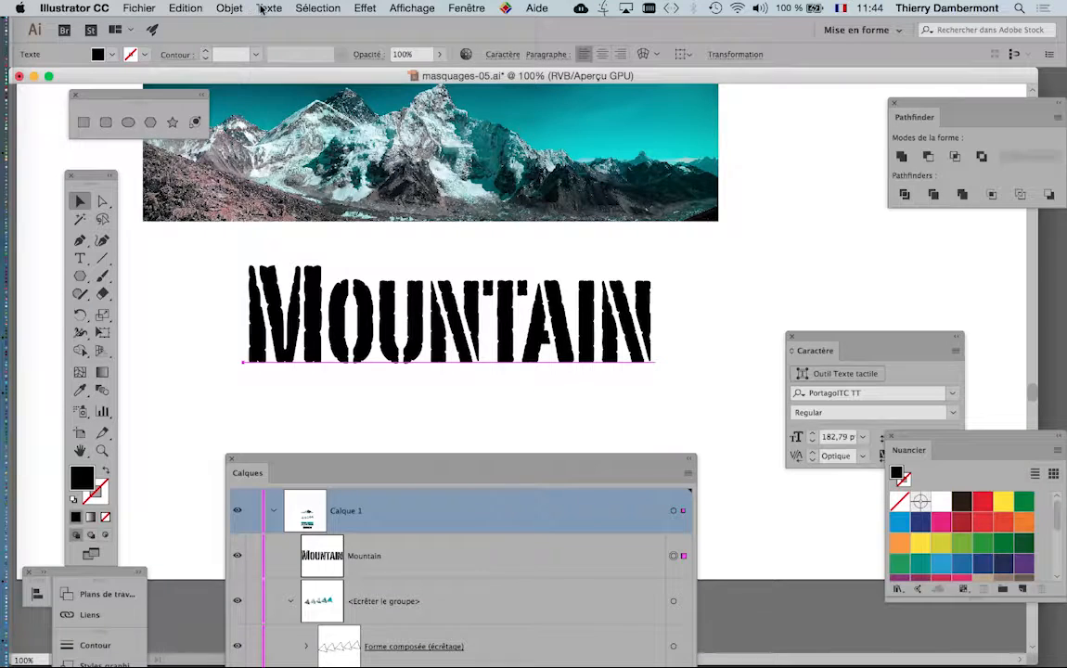
{"action": "left_click", "coordinate": [261, 9]}
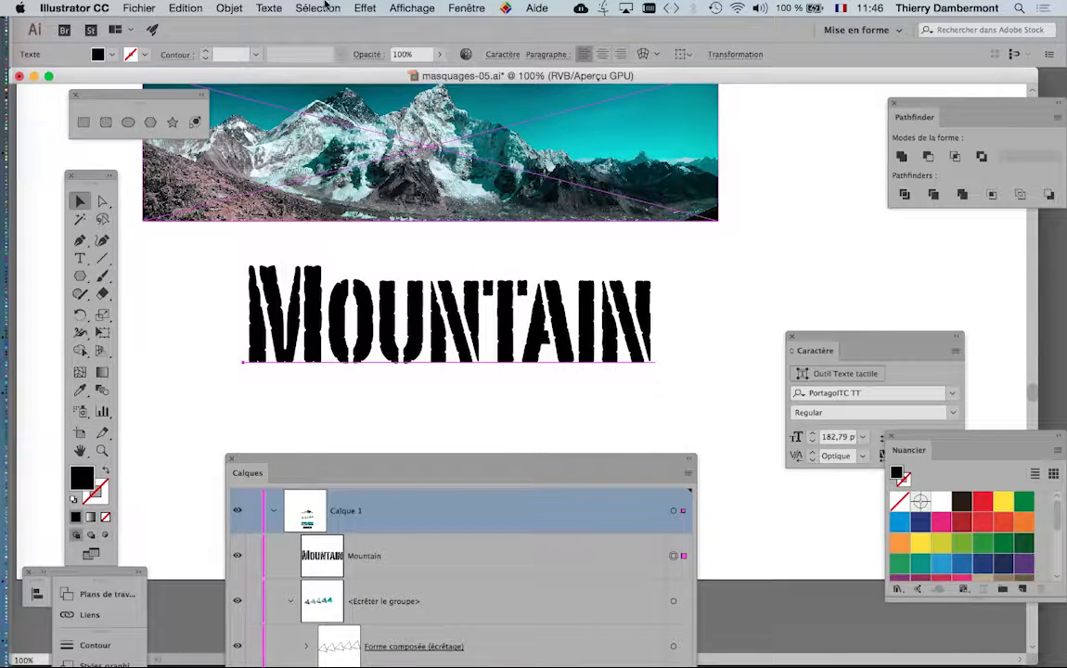
{"action": "left_click", "coordinate": [269, 9]}
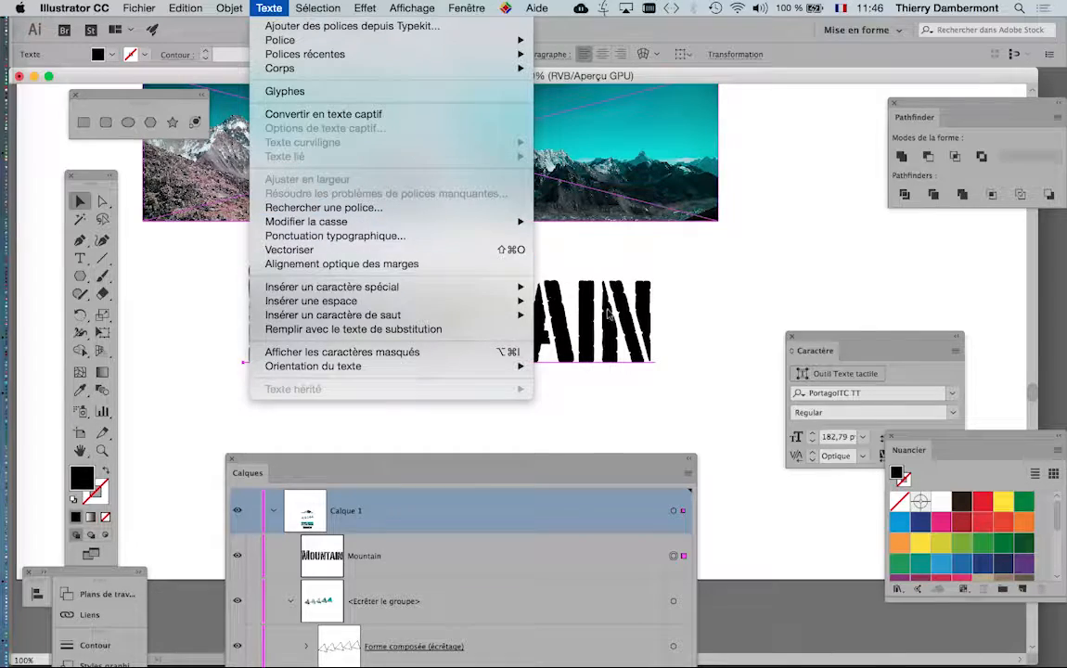
{"action": "left_click", "coordinate": [416, 253]}
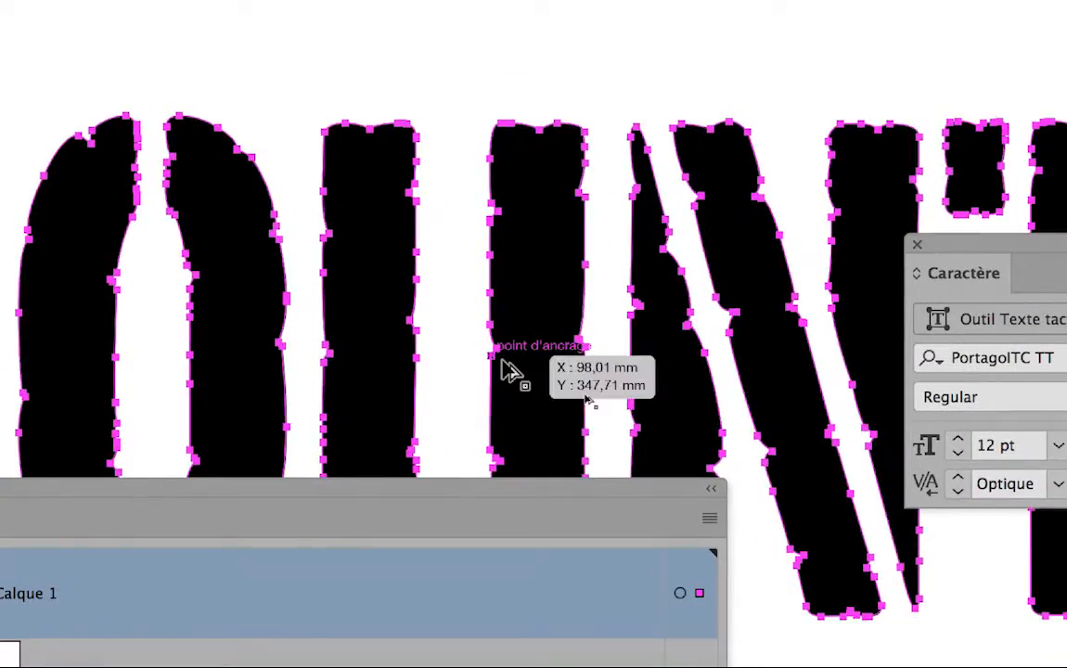
{"action": "scroll", "coordinate": [511, 371], "scroll_direction": "down", "scroll_amount": 2}
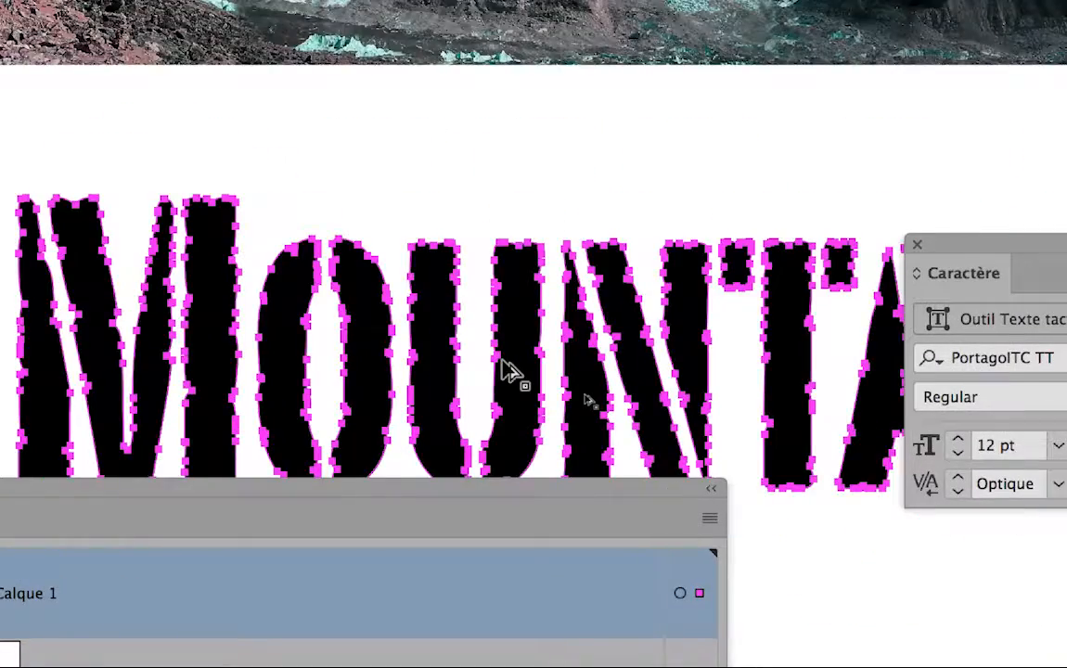
{"action": "scroll", "coordinate": [511, 371], "scroll_direction": "down", "scroll_amount": 2}
{"action": "scroll", "coordinate": [512, 372], "scroll_direction": "down", "scroll_amount": 2}
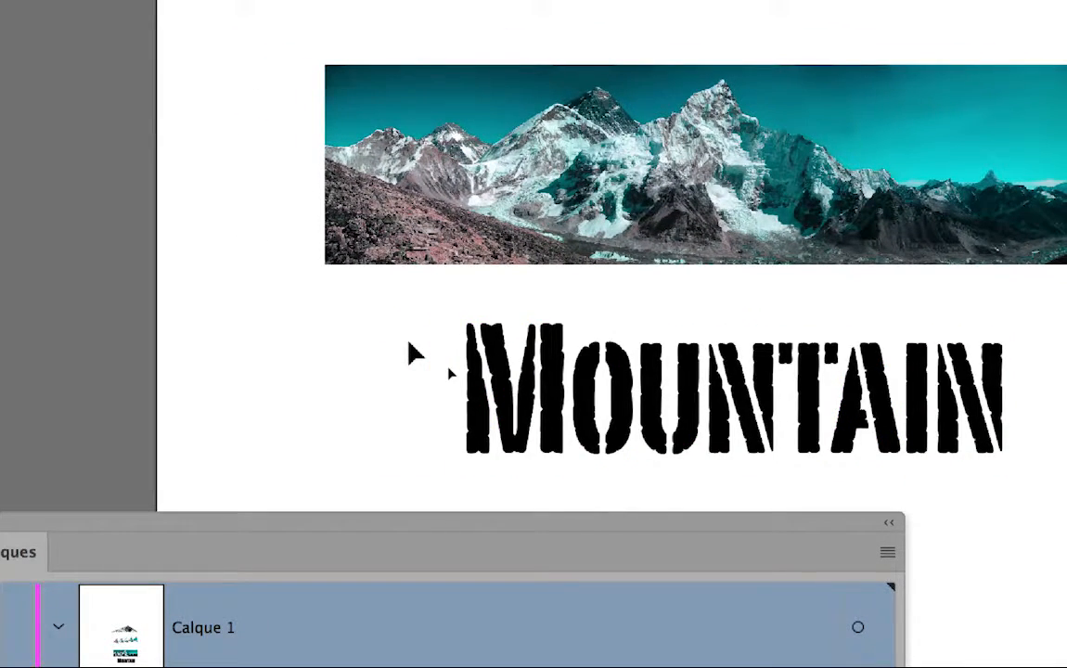
Shift the live Mountain text horizontally so that it starts near the panorama's left edge
{"action": "left_click", "coordinate": [449, 370]}
{"action": "key", "text": "shift+Left"}
{"action": "key", "text": "shift+Left"}
{"action": "key", "text": "shift+Left"}
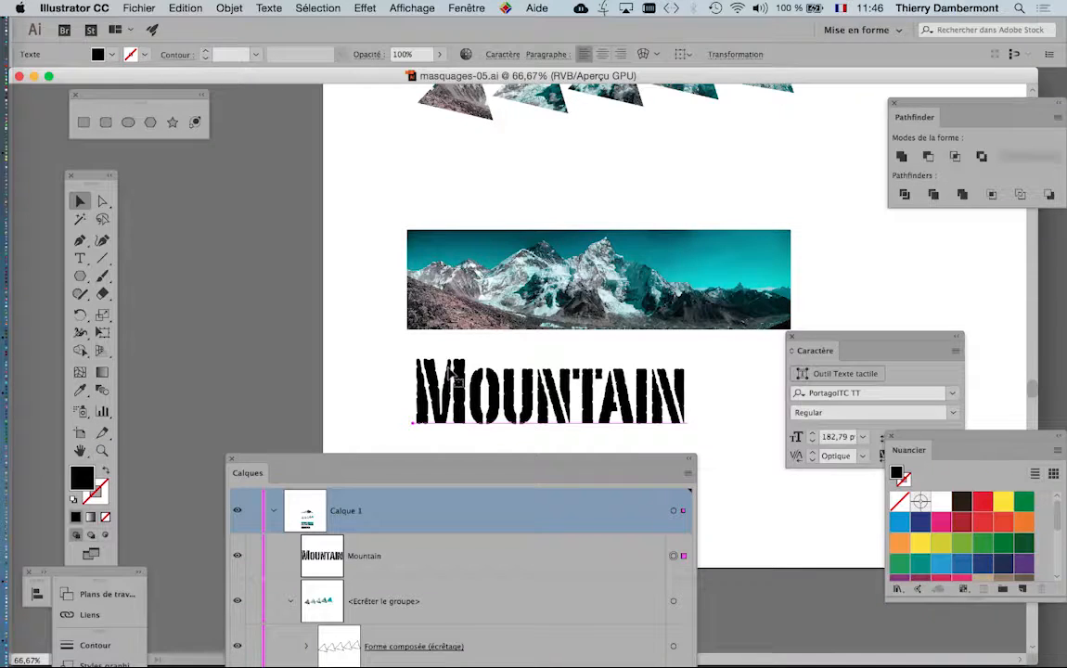
Browse through font families on the Mountain text, apply Poplar Std Black, and close the character settings
{"action": "left_click_drag", "start_coordinate": [841, 335], "coordinate": [763, 286]}
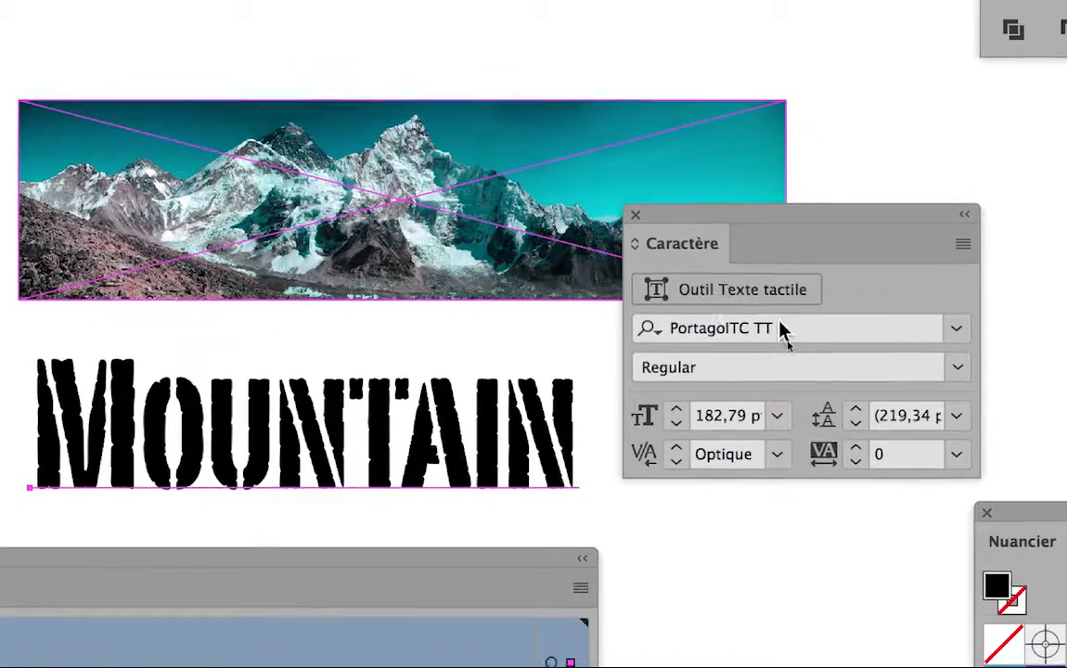
{"action": "left_click", "coordinate": [783, 330]}
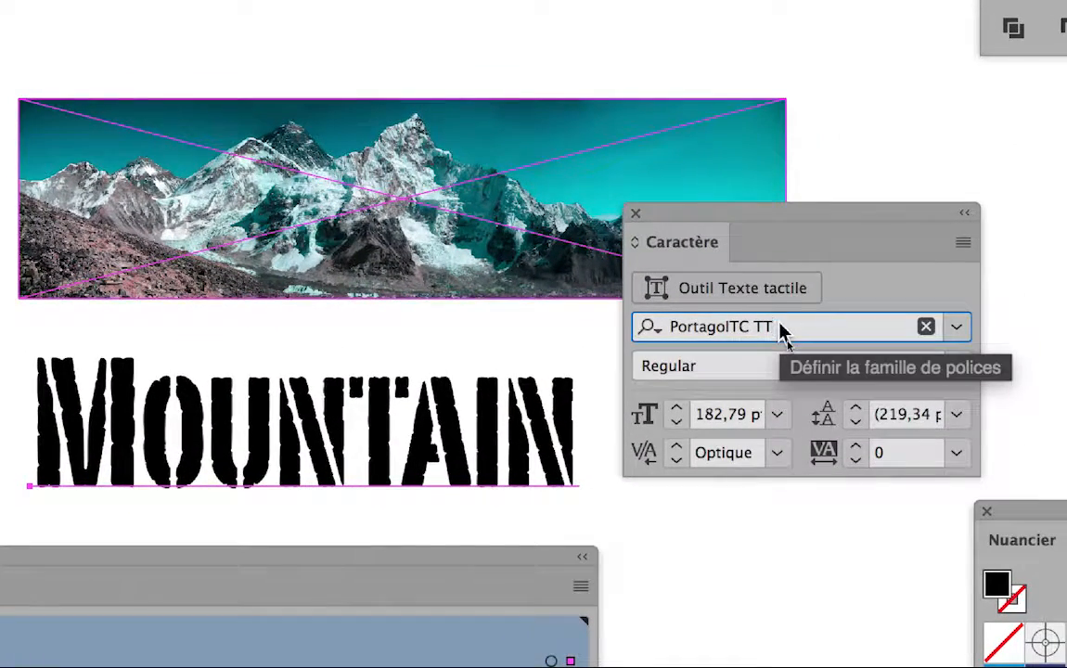
{"action": "key", "text": "Down"}
{"action": "key", "text": "Down"}
{"action": "key", "text": "Down"}
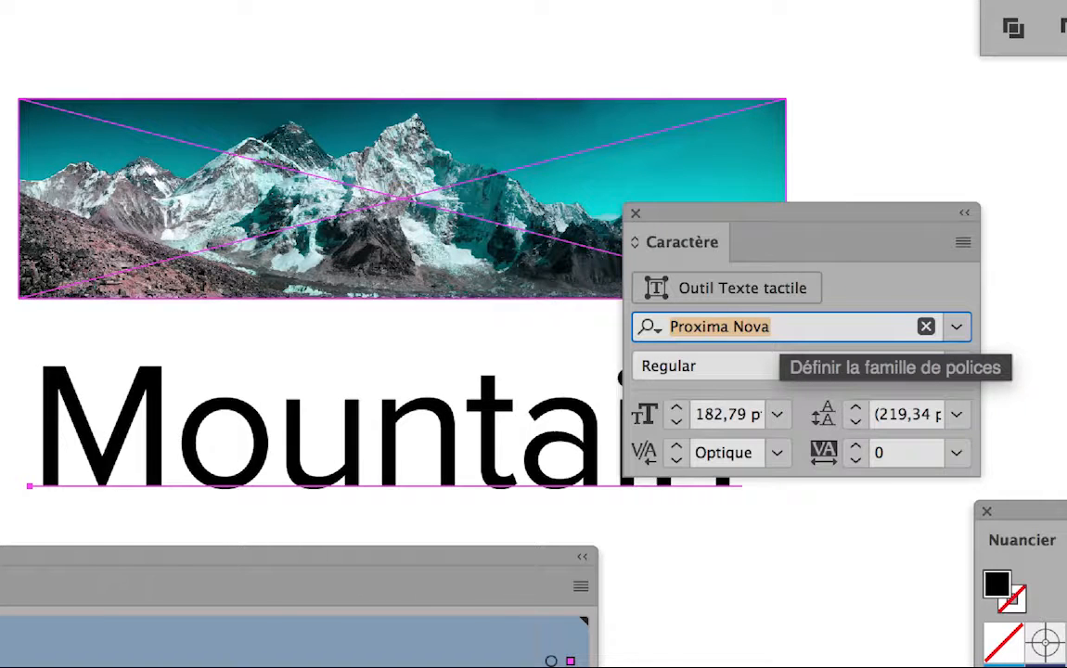
{"action": "key", "text": "Down"}
{"action": "key", "text": "Down"}
{"action": "key", "text": "Down"}
{"action": "key", "text": "Down"}
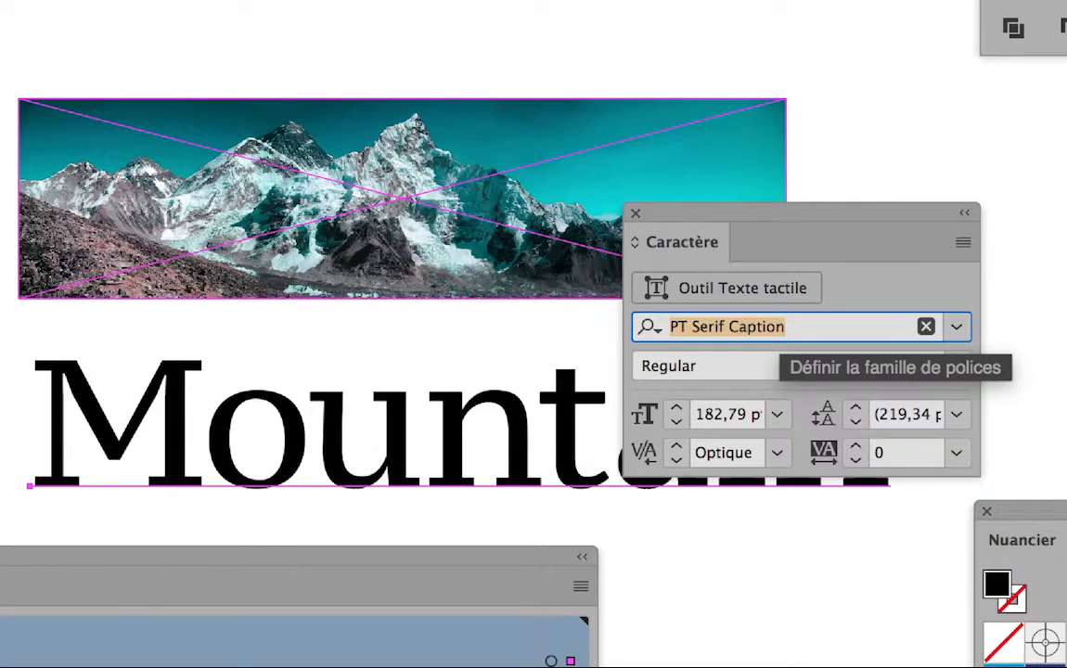
{"action": "key", "text": "Up"}
{"action": "key", "text": "Up"}
{"action": "key", "text": "Up"}
{"action": "key", "text": "Up"}
{"action": "key", "text": "Up"}
{"action": "key", "text": "Up"}
{"action": "key", "text": "Up"}
{"action": "key", "text": "Up"}
{"action": "key", "text": "Up"}
{"action": "key", "text": "Up"}
{"action": "key", "text": "Up"}
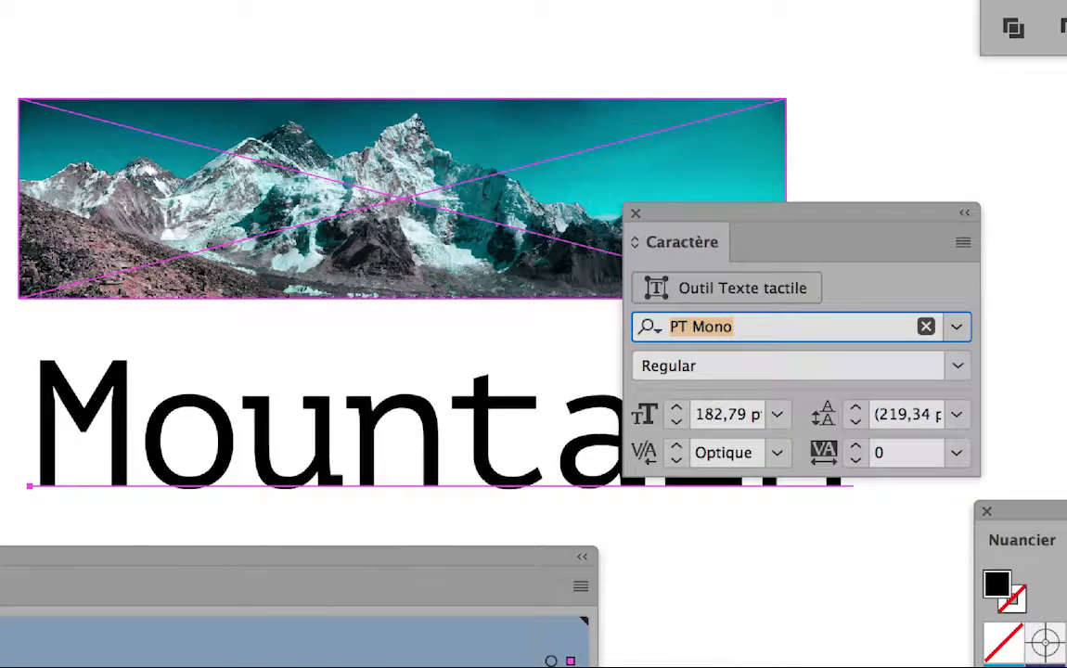
{"action": "key", "text": "Down"}
{"action": "key", "text": "Down"}
{"action": "key", "text": "Down"}
{"action": "key", "text": "Down"}
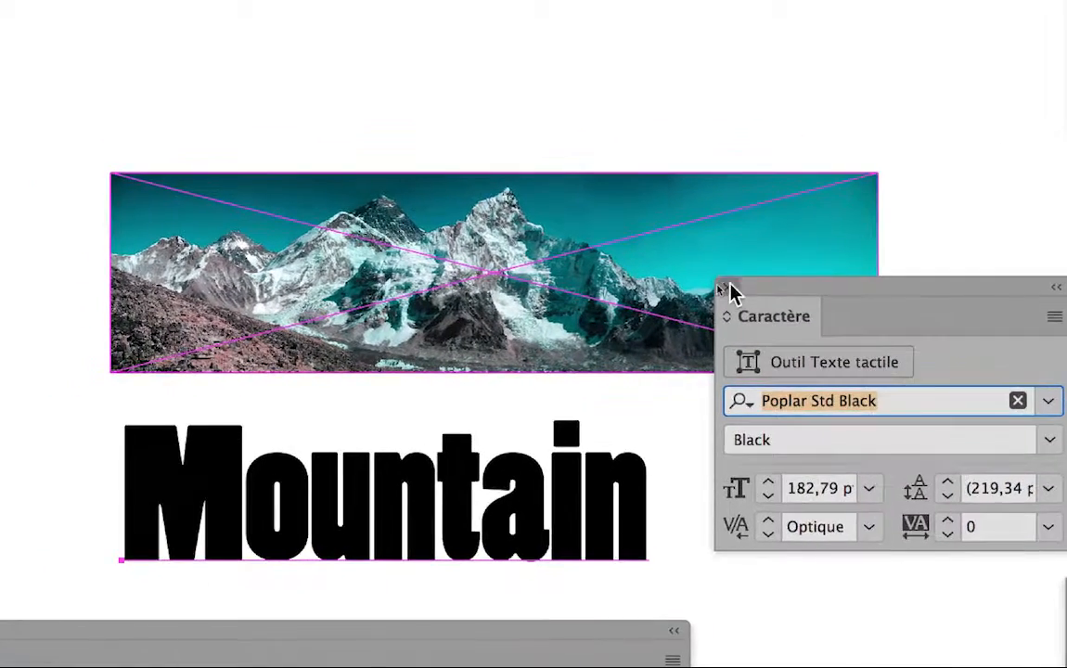
{"action": "left_click", "coordinate": [637, 214]}
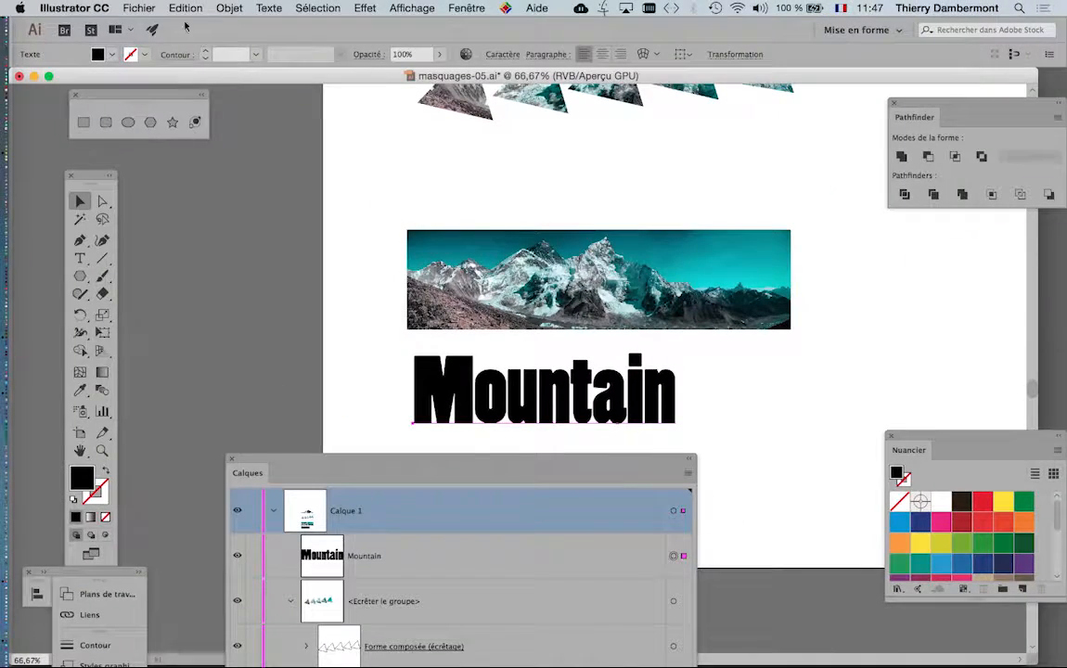
Convert the Poplar Std Black Mountain text to outlines and shift the resulting group slightly right and up below the panorama
{"action": "left_click", "coordinate": [271, 7]}
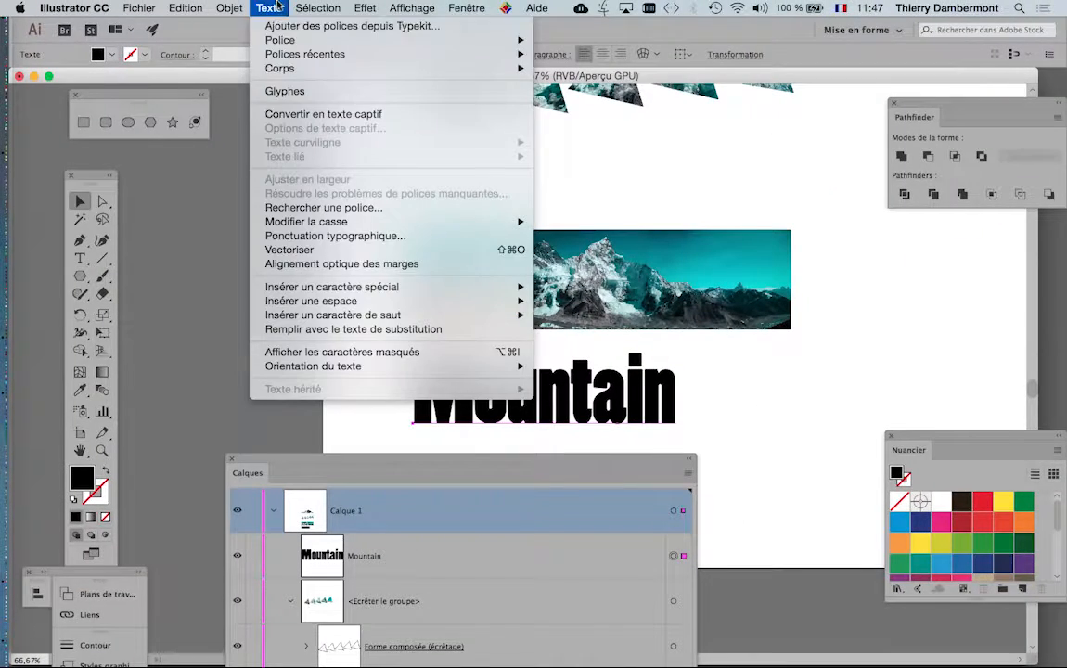
{"action": "left_click", "coordinate": [290, 250]}
{"action": "scroll", "coordinate": [540, 415], "scroll_direction": "up", "scroll_amount": 2, "text": "alt"}
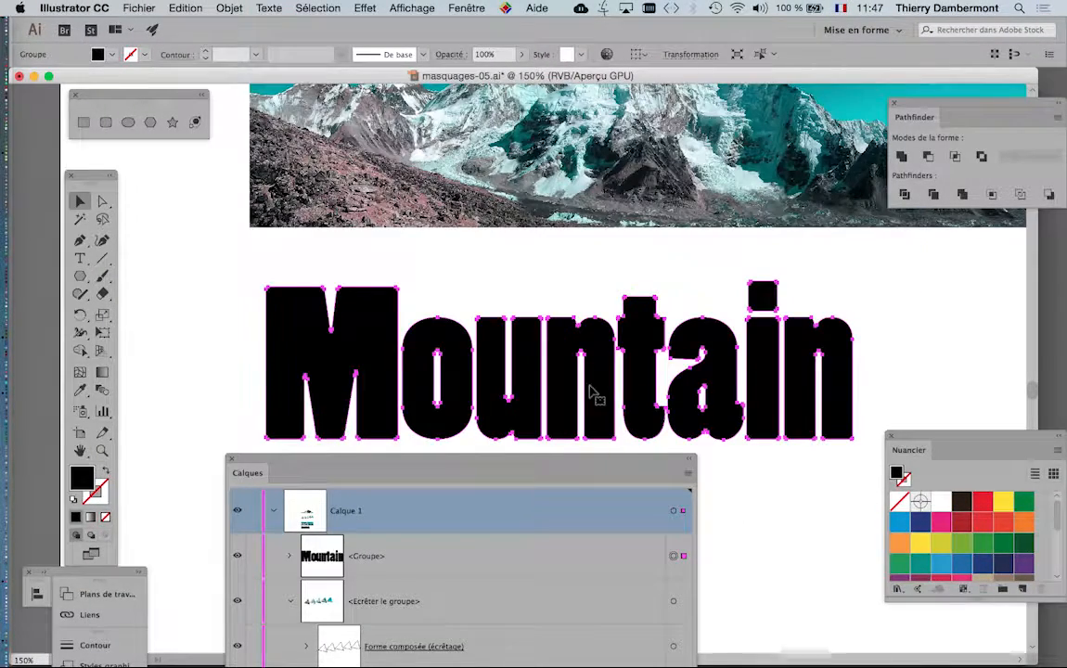
{"action": "scroll", "coordinate": [501, 330], "scroll_direction": "down", "scroll_amount": 3}
{"action": "scroll", "coordinate": [501, 331], "scroll_direction": "right", "scroll_amount": 4}
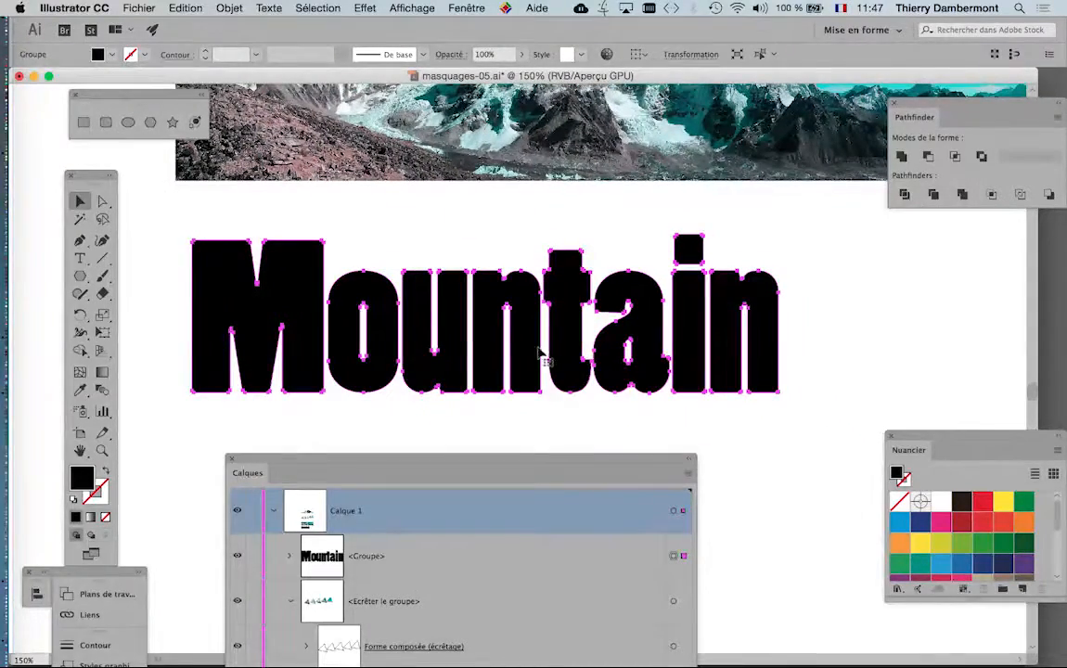
{"action": "left_click_drag", "start_coordinate": [531, 350], "coordinate": [626, 398]}
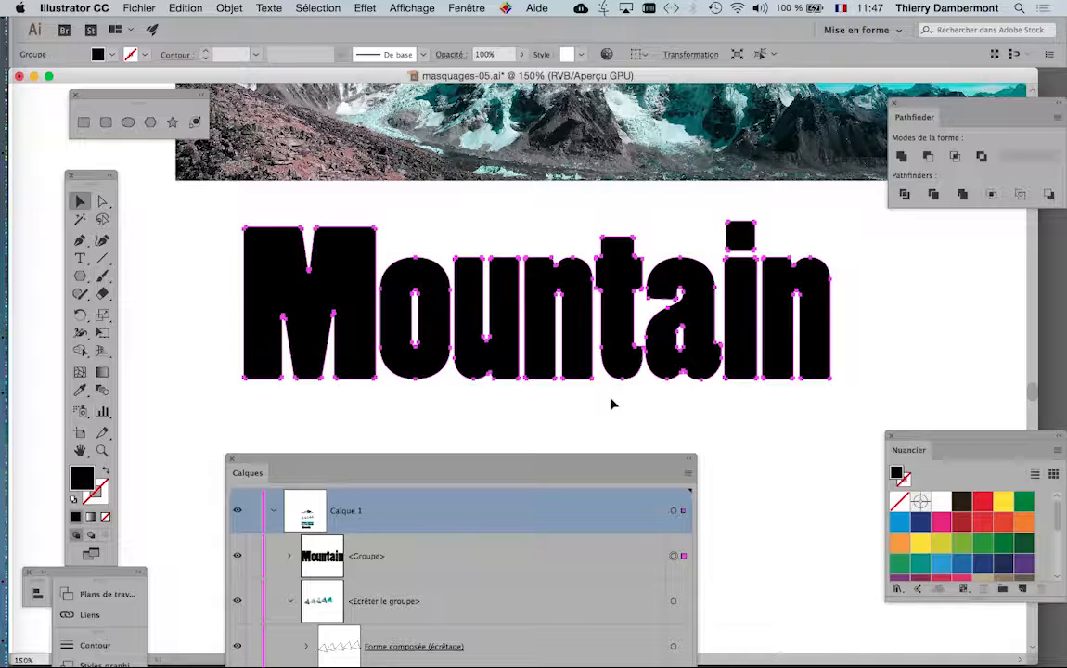
Deselect the outlined Mountain letters and switch the document display to the Tracés outline mode to examine their paths
{"action": "left_click", "coordinate": [110, 206]}
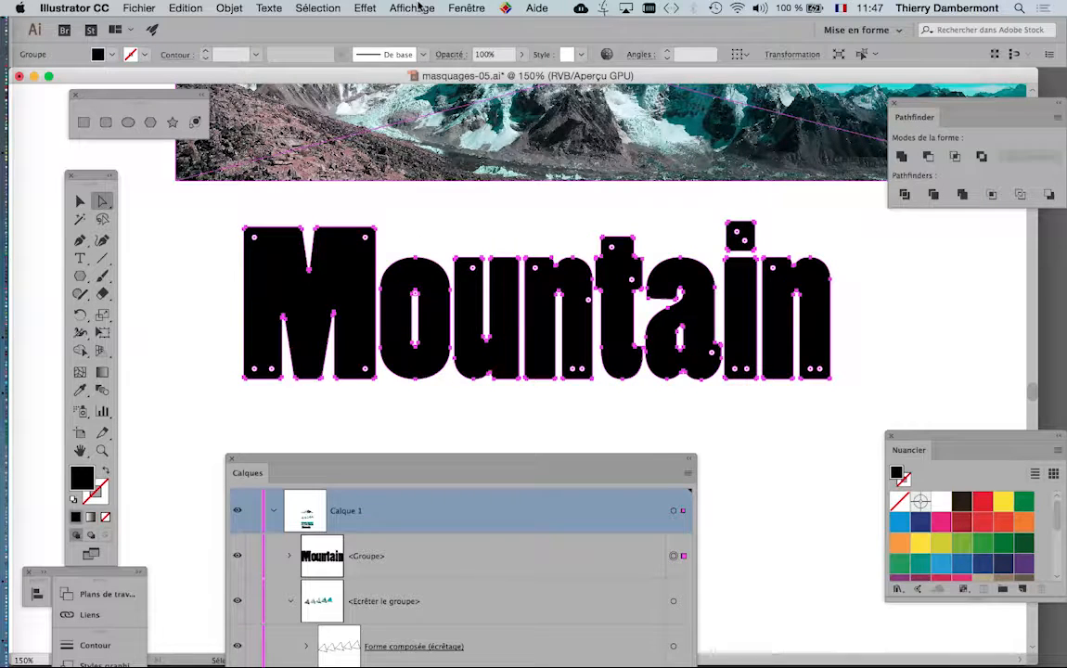
{"action": "left_click", "coordinate": [419, 8]}
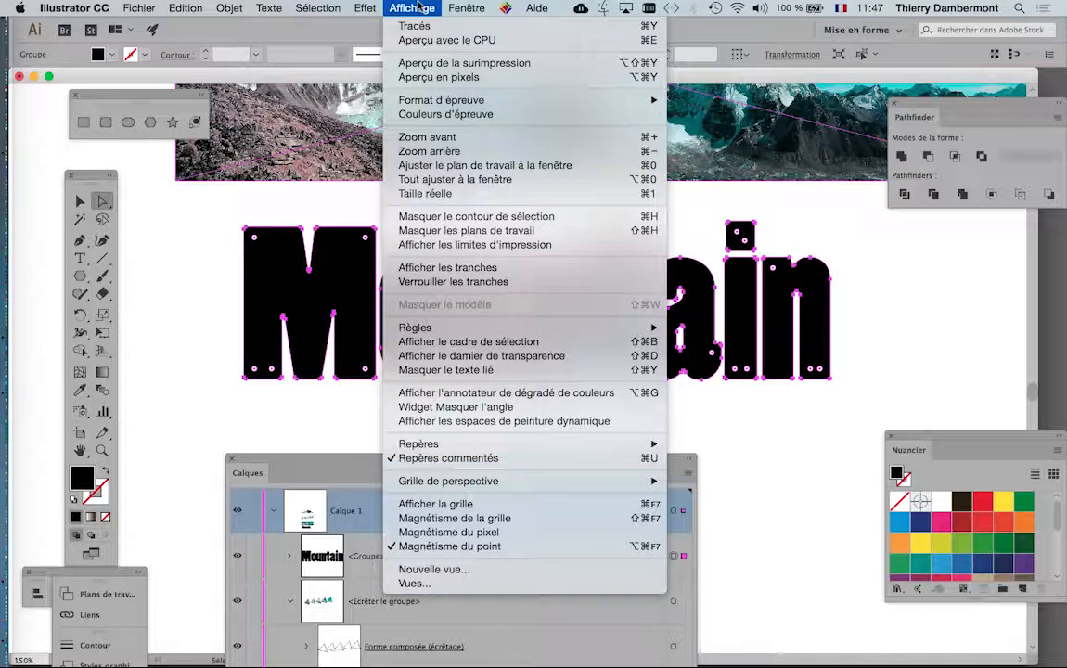
{"action": "left_click", "coordinate": [419, 8]}
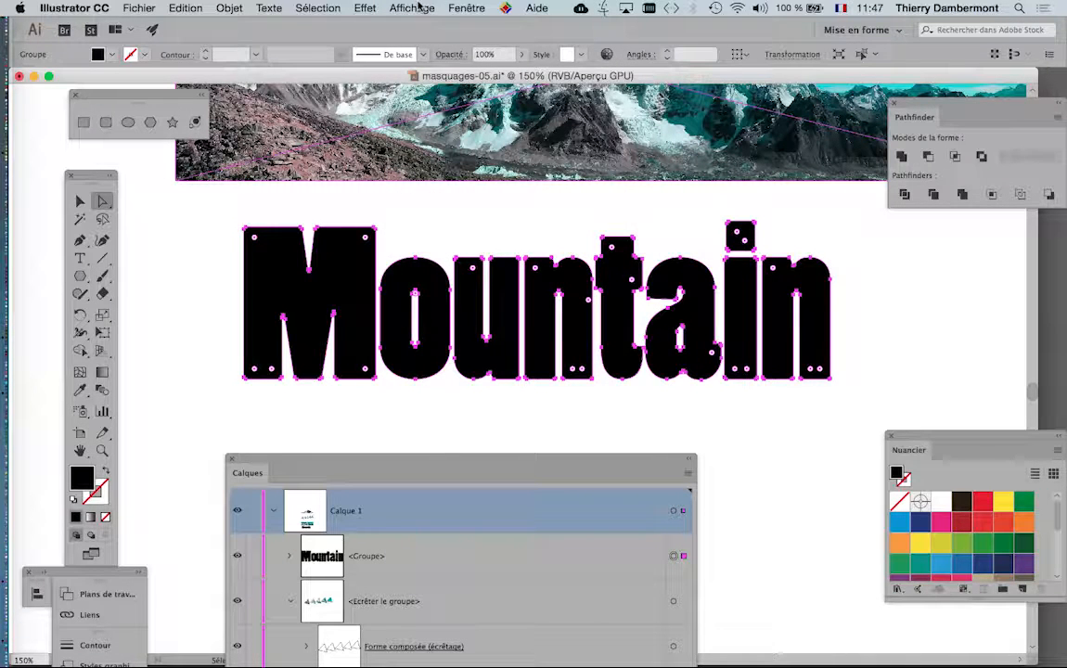
{"action": "left_click", "coordinate": [572, 215]}
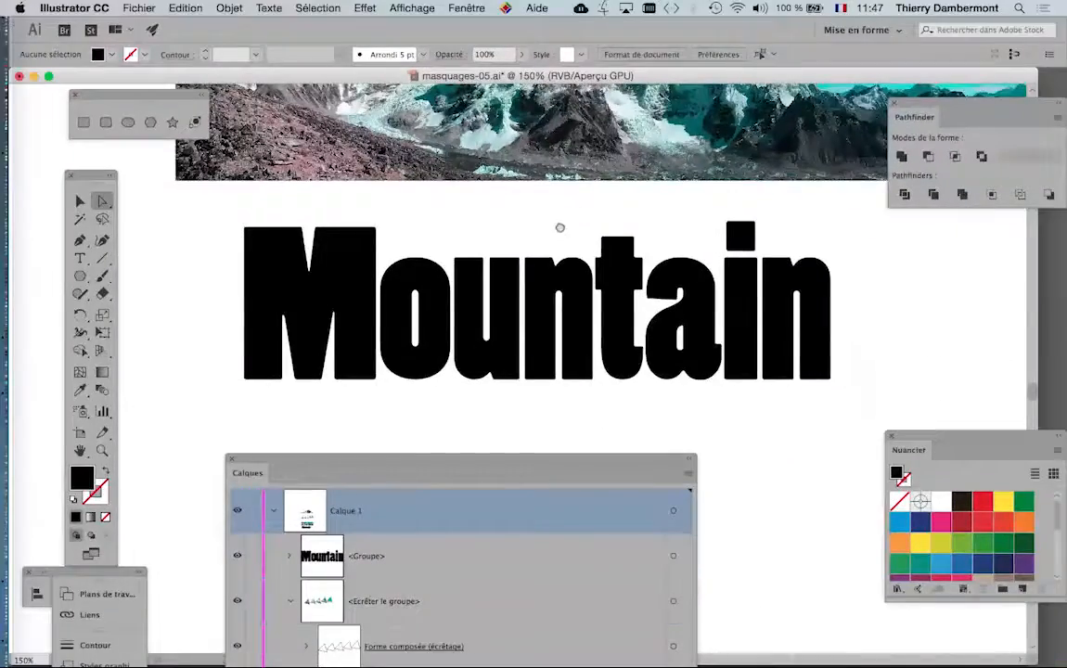
{"action": "left_click_drag", "start_coordinate": [549, 248], "coordinate": [475, 319]}
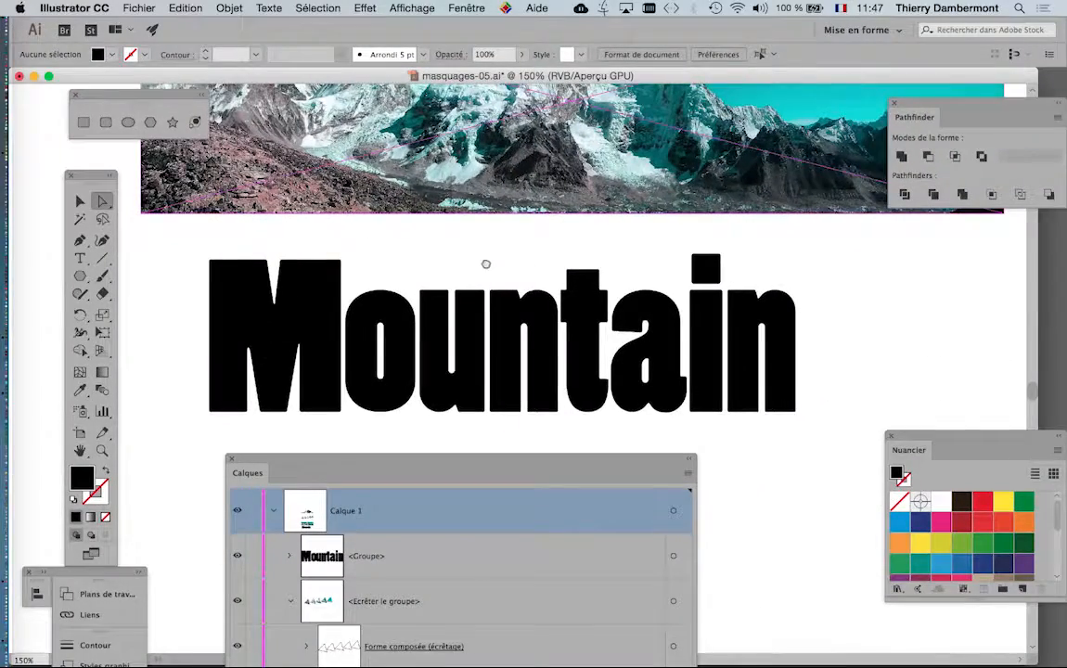
{"action": "left_click_drag", "start_coordinate": [486, 265], "coordinate": [474, 202]}
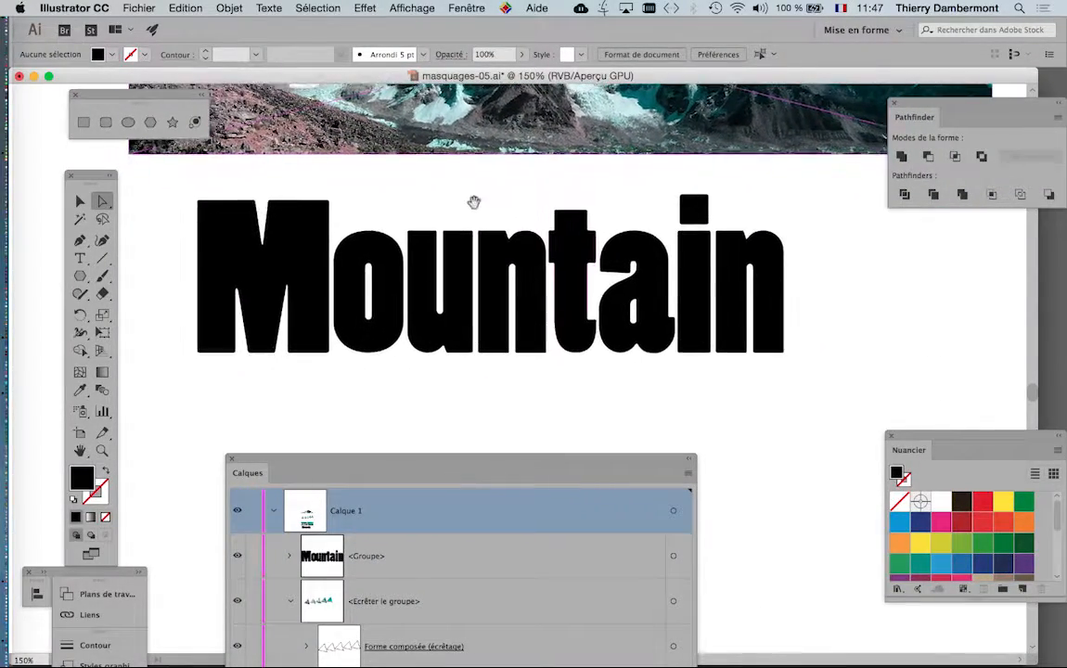
{"action": "left_click", "coordinate": [409, 8]}
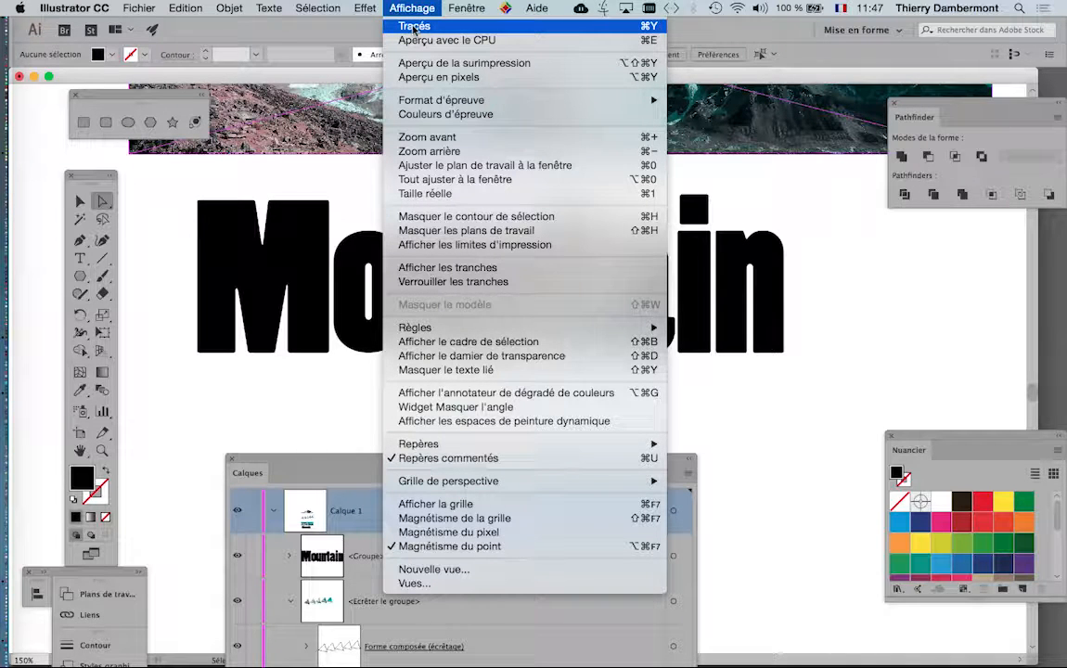
{"action": "left_click", "coordinate": [414, 27]}
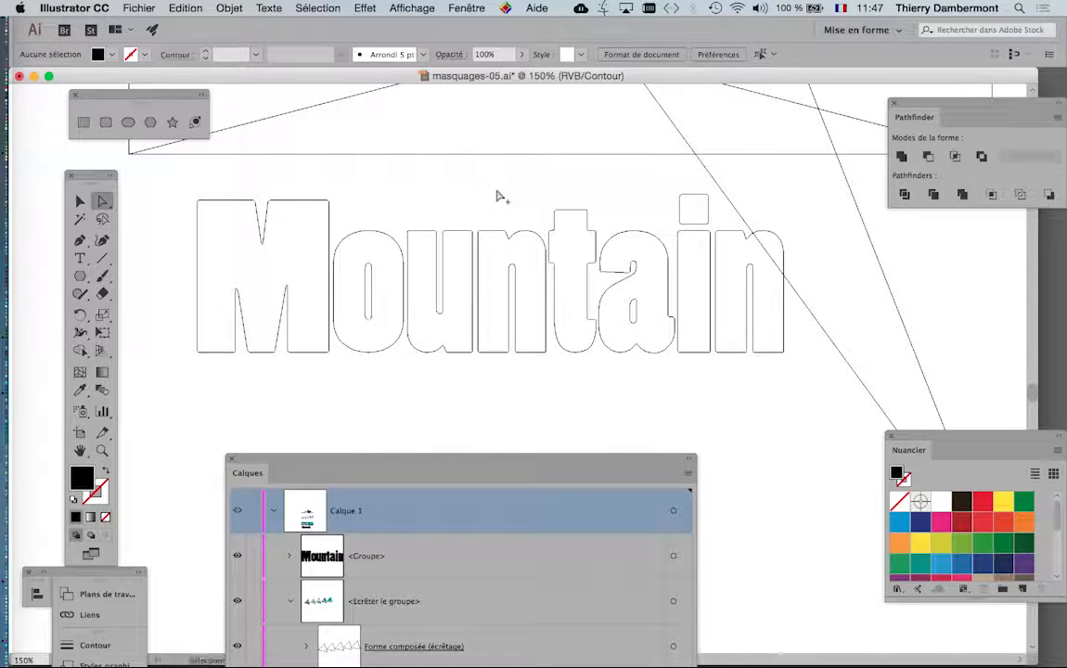
Select the top anchor points of the letter t and move them upward to lengthen its stem
{"action": "scroll", "coordinate": [498, 197], "scroll_direction": "down", "scroll_amount": 3}
{"action": "scroll", "coordinate": [547, 205], "scroll_direction": "up", "scroll_amount": 3}
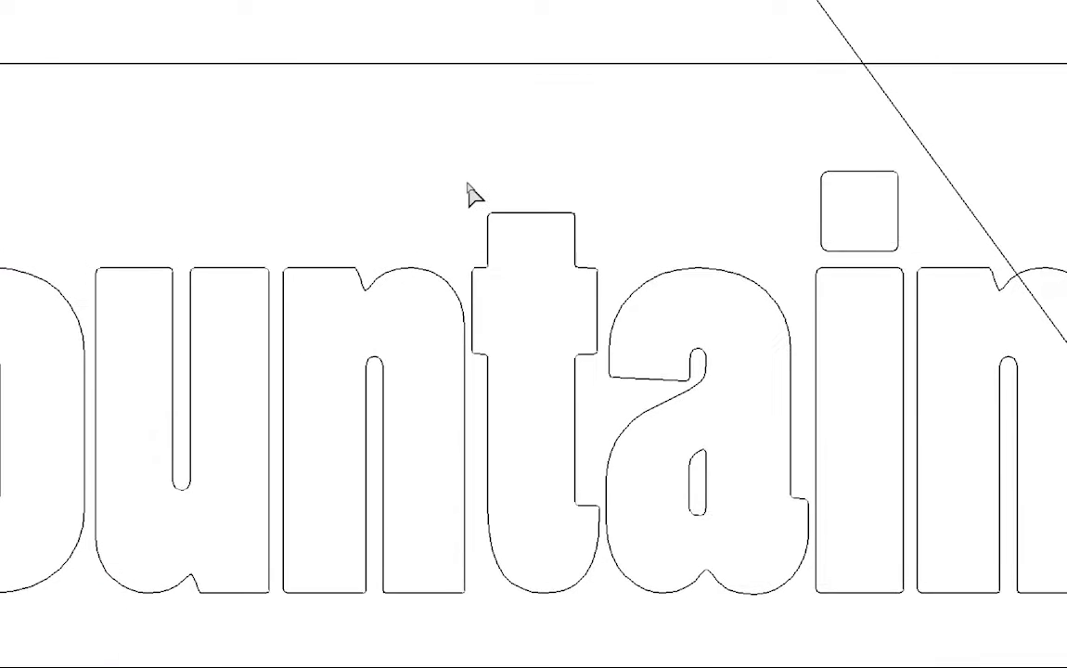
{"action": "left_click_drag", "start_coordinate": [466, 179], "coordinate": [576, 234]}
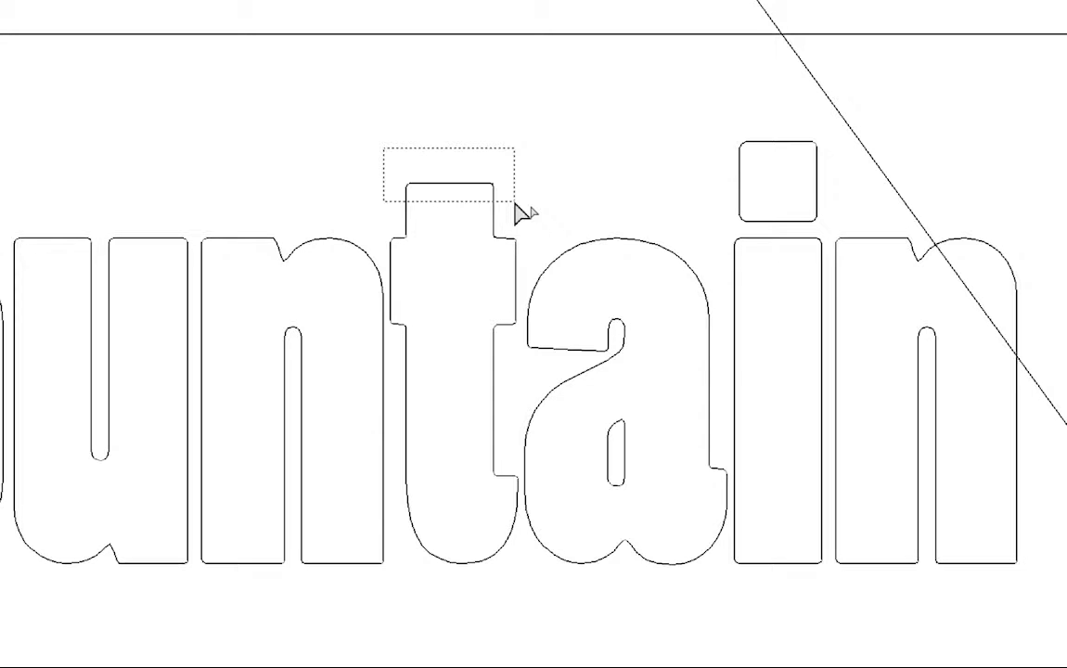
{"action": "left_click_drag", "start_coordinate": [520, 213], "coordinate": [520, 210]}
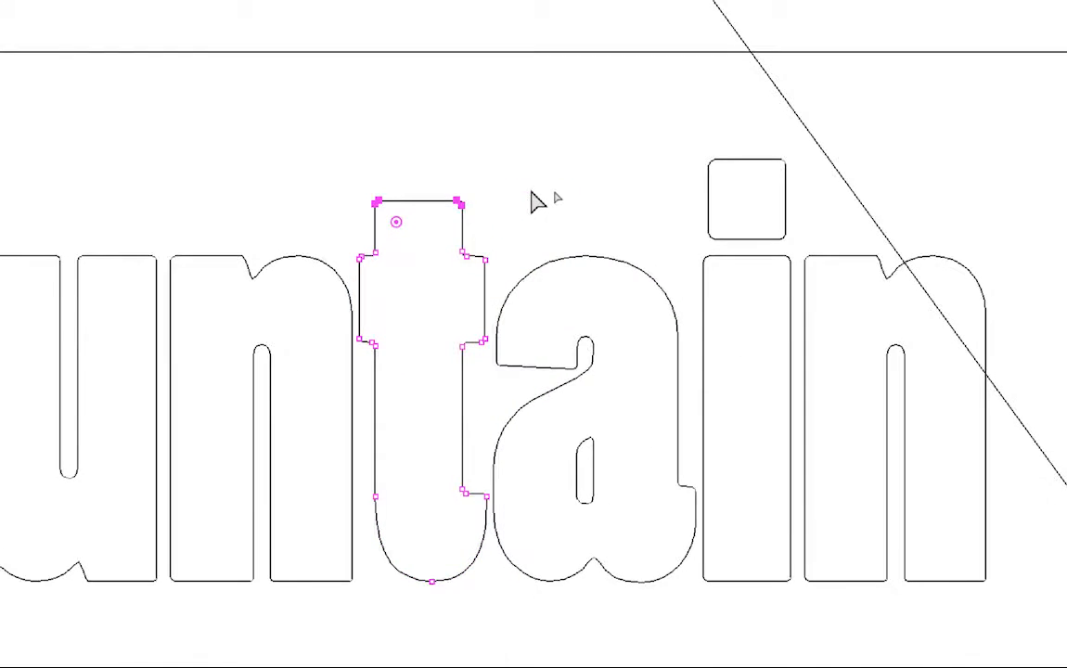
{"action": "key", "text": "Up"}
{"action": "key", "text": "Up"}
{"action": "key", "text": "Up"}
{"action": "key", "text": "Up"}
{"action": "key", "text": "Up"}
{"action": "key", "text": "Up"}
{"action": "key", "text": "Up"}
{"action": "key", "text": "Up"}
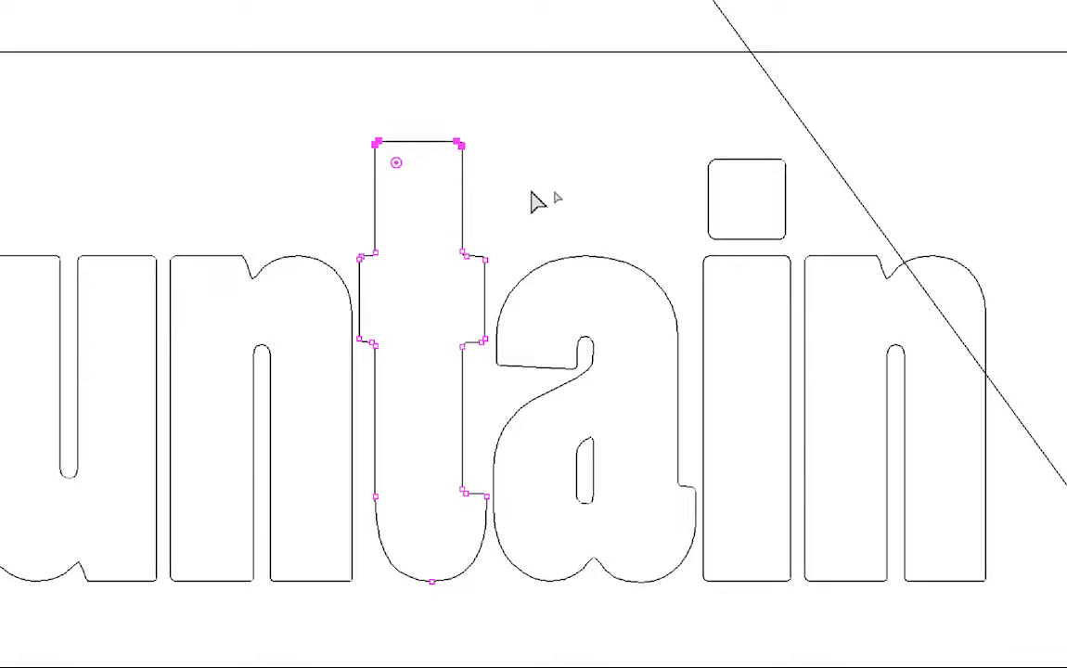
{"action": "key", "text": "Down"}
{"action": "key", "text": "Down"}
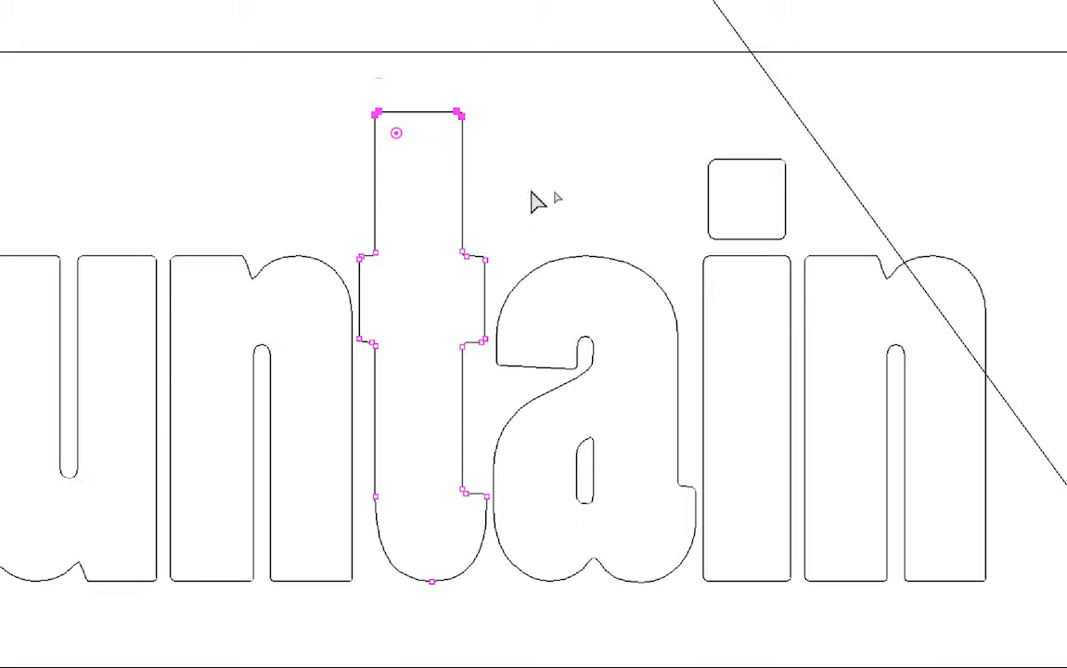
Lower the top anchor points of the i's dot to flatten it into a thin bar
{"action": "left_click_drag", "start_coordinate": [691, 143], "coordinate": [798, 179]}
{"action": "left_click_drag", "start_coordinate": [628, 196], "coordinate": [629, 198]}
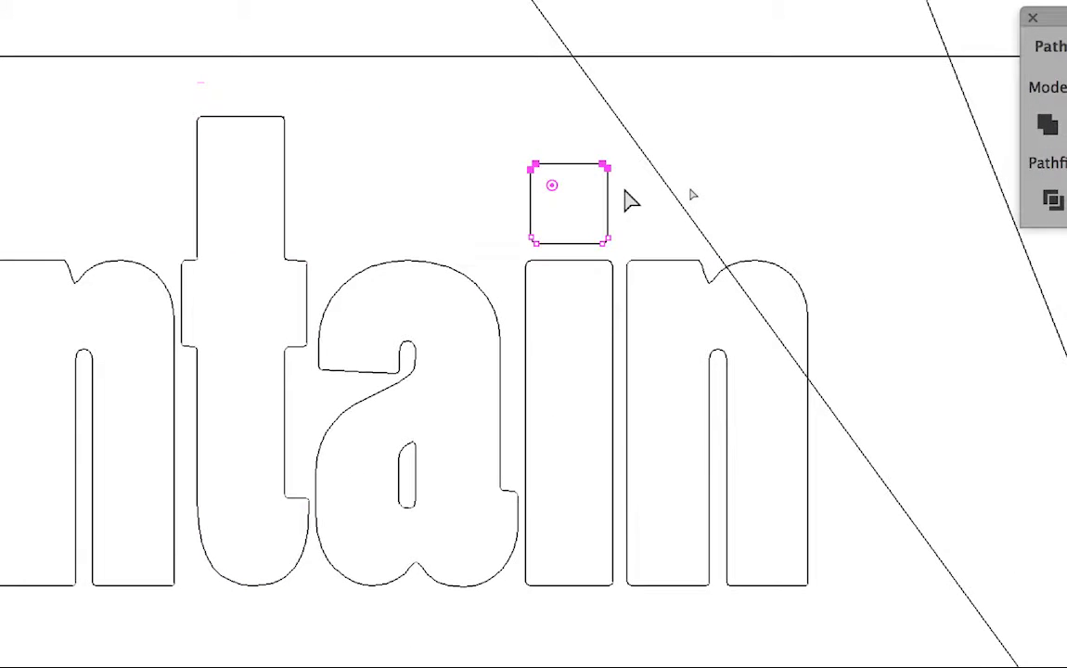
{"action": "key", "text": "Down"}
{"action": "key", "text": "Down"}
{"action": "key", "text": "Down"}
{"action": "key", "text": "Down"}
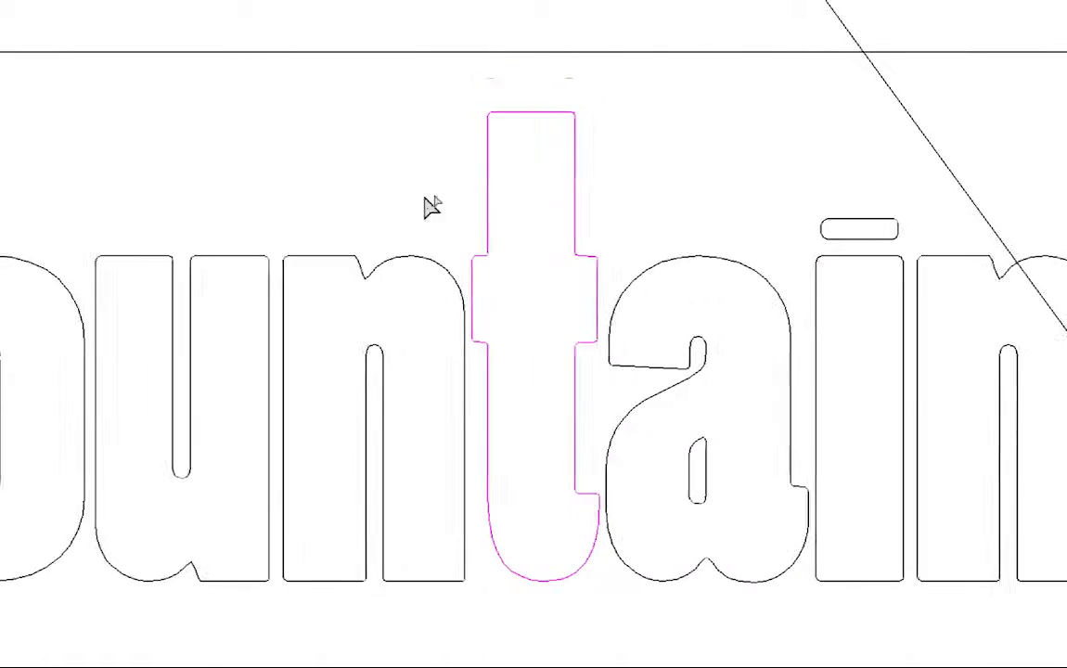
Try shifting the M together with the left-side anchor points of the o to the left, and move them back
{"action": "scroll", "coordinate": [268, 221], "scroll_direction": "down", "scroll_amount": 4}
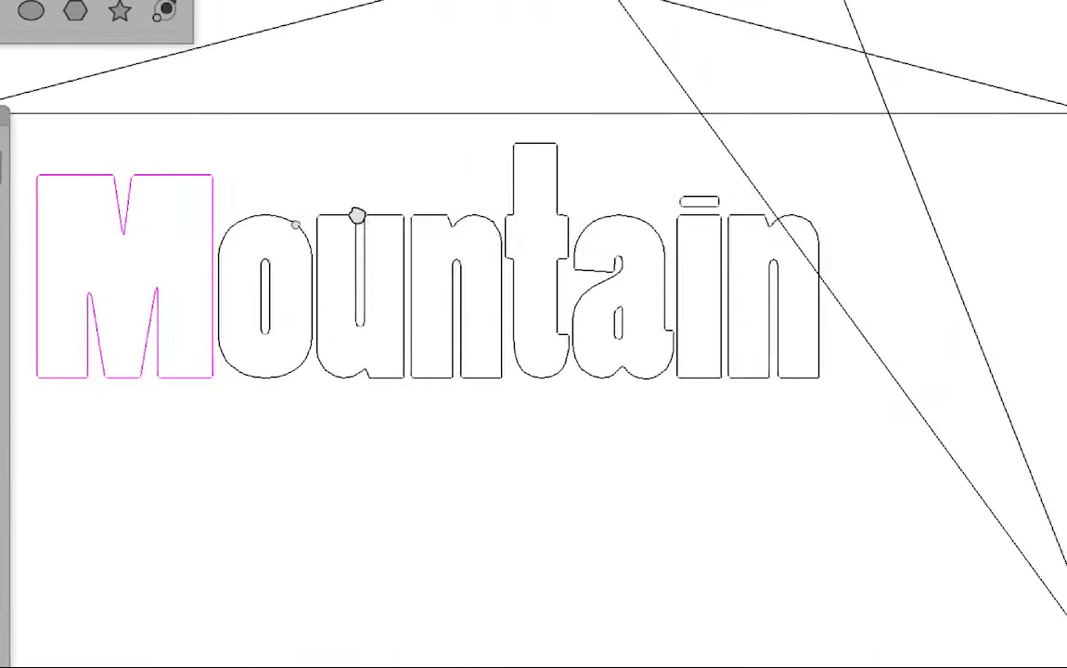
{"action": "left_click_drag", "start_coordinate": [357, 216], "coordinate": [400, 213]}
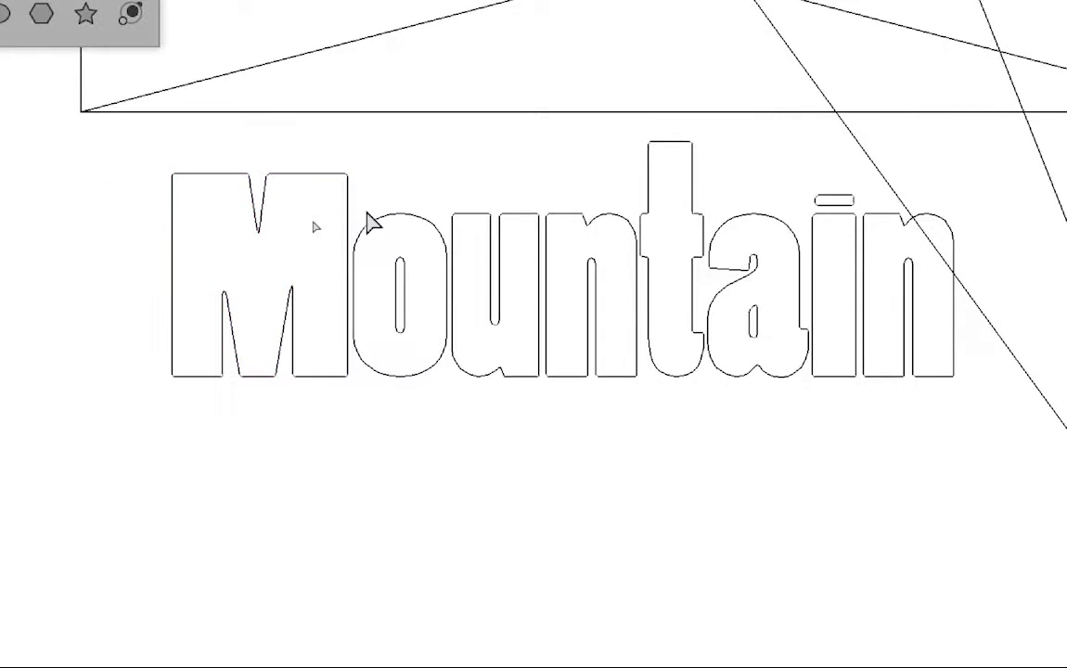
{"action": "scroll", "coordinate": [246, 180], "scroll_direction": "up", "scroll_amount": 1}
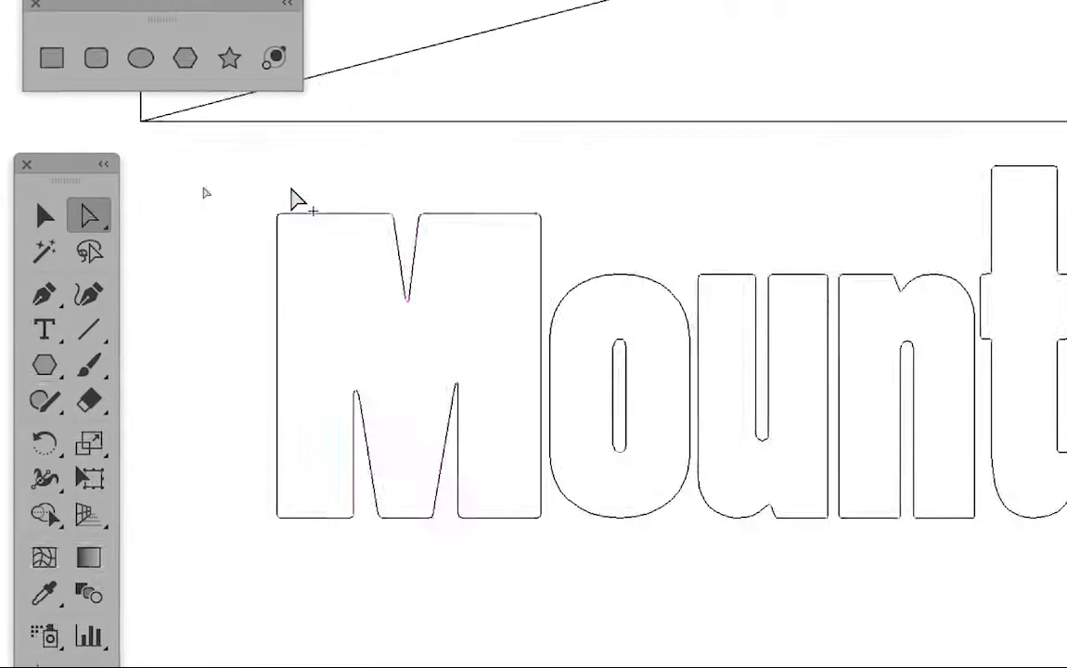
{"action": "left_click_drag", "start_coordinate": [271, 185], "coordinate": [590, 545]}
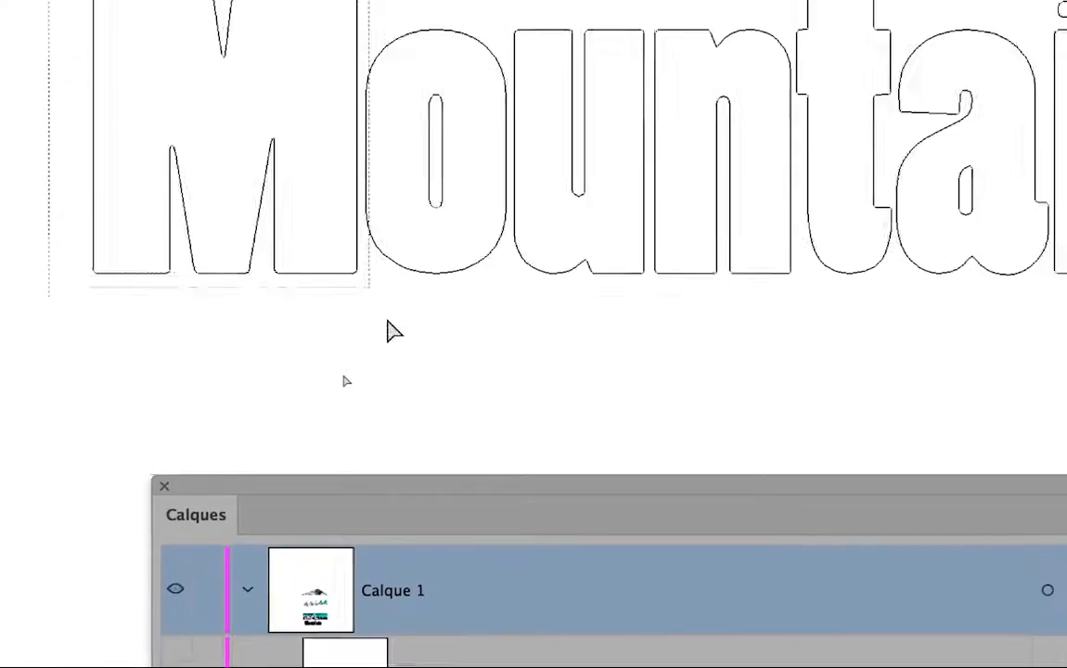
{"action": "mouse_move", "coordinate": [389, 331]}
{"action": "left_mouse_down"}
{"action": "mouse_move", "coordinate": [442, 364]}
{"action": "mouse_move", "coordinate": [404, 329]}
{"action": "left_mouse_up"}
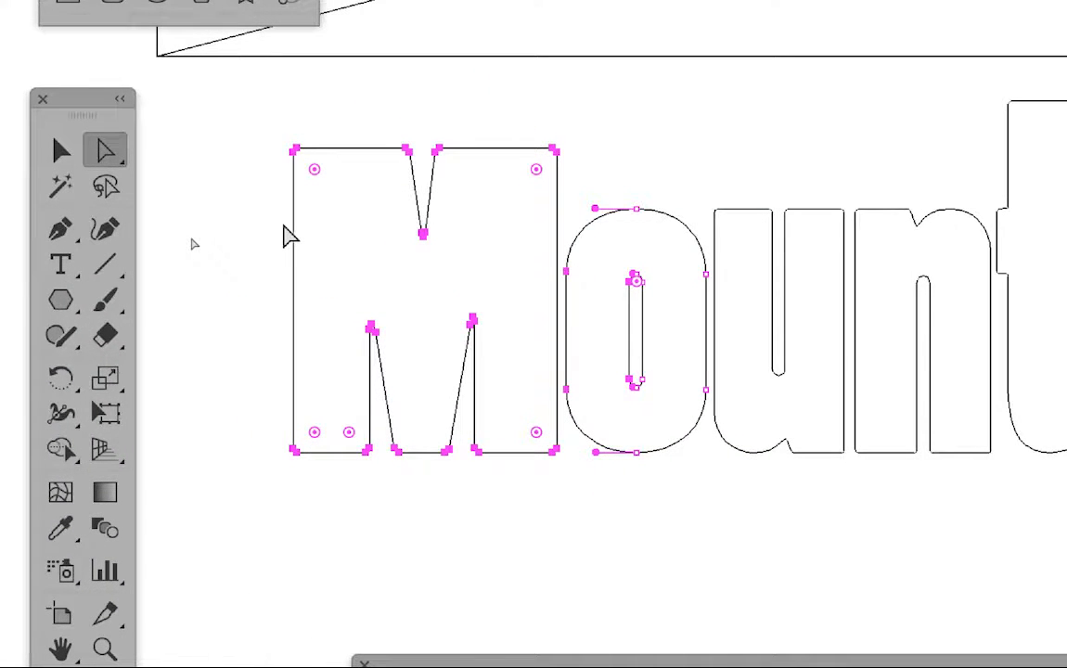
{"action": "key", "text": "Left"}
{"action": "key", "text": "Left"}
{"action": "key", "text": "Left"}
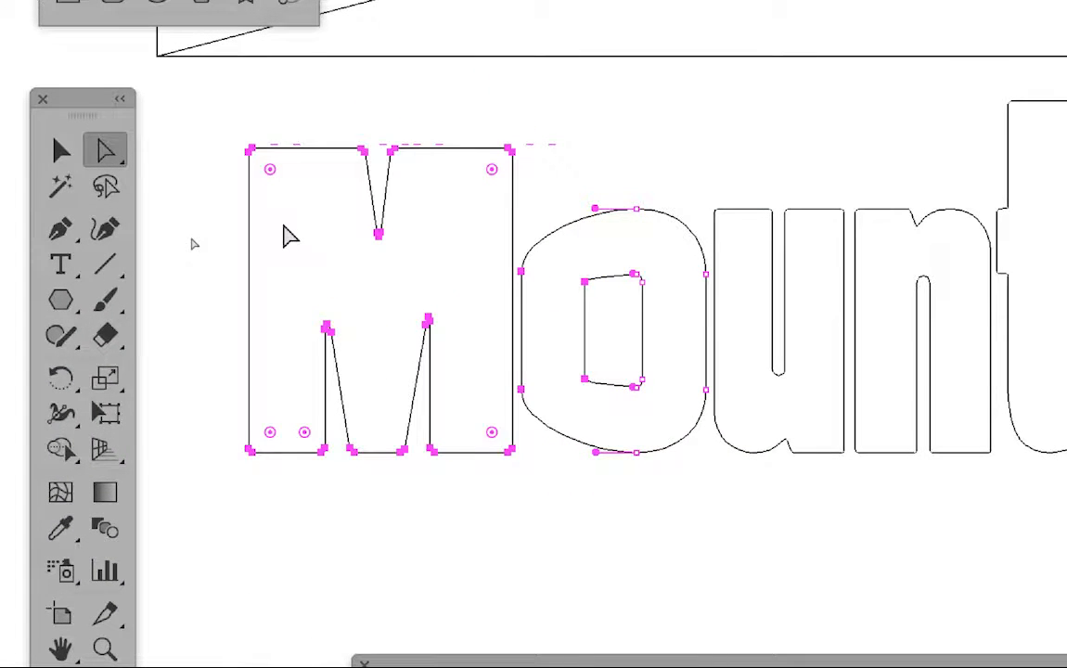
{"action": "key", "text": "Right"}
{"action": "key", "text": "Right"}
{"action": "key", "text": "Right"}
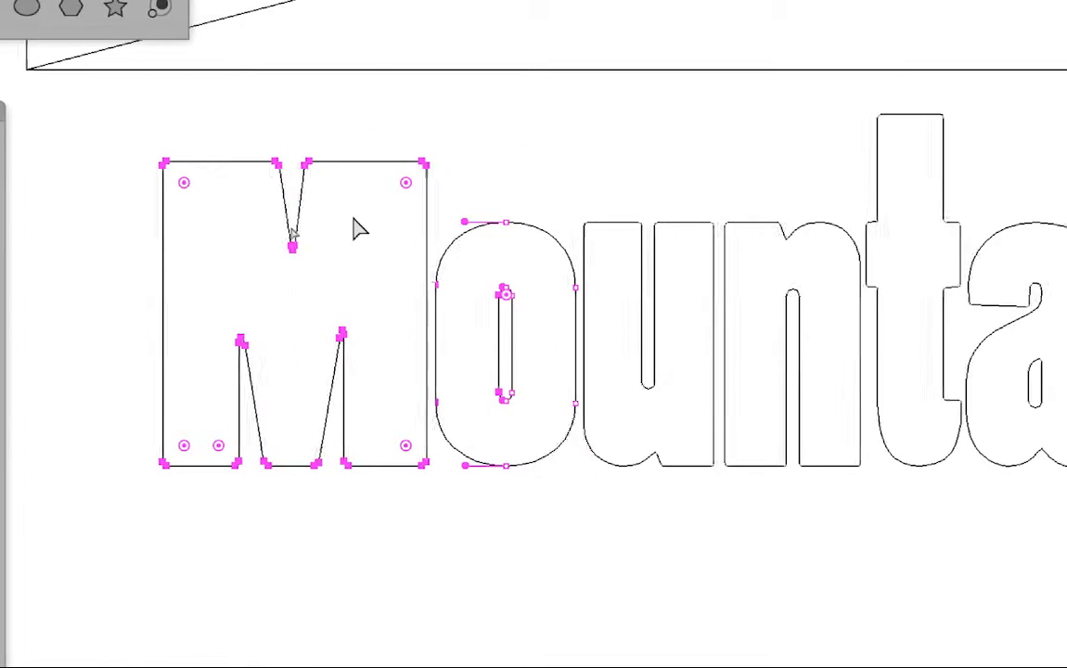
Try shifting the M with all but the right-side anchor points of the o leftward, and reverse the move
{"action": "left_click_drag", "start_coordinate": [128, 121], "coordinate": [187, 211]}
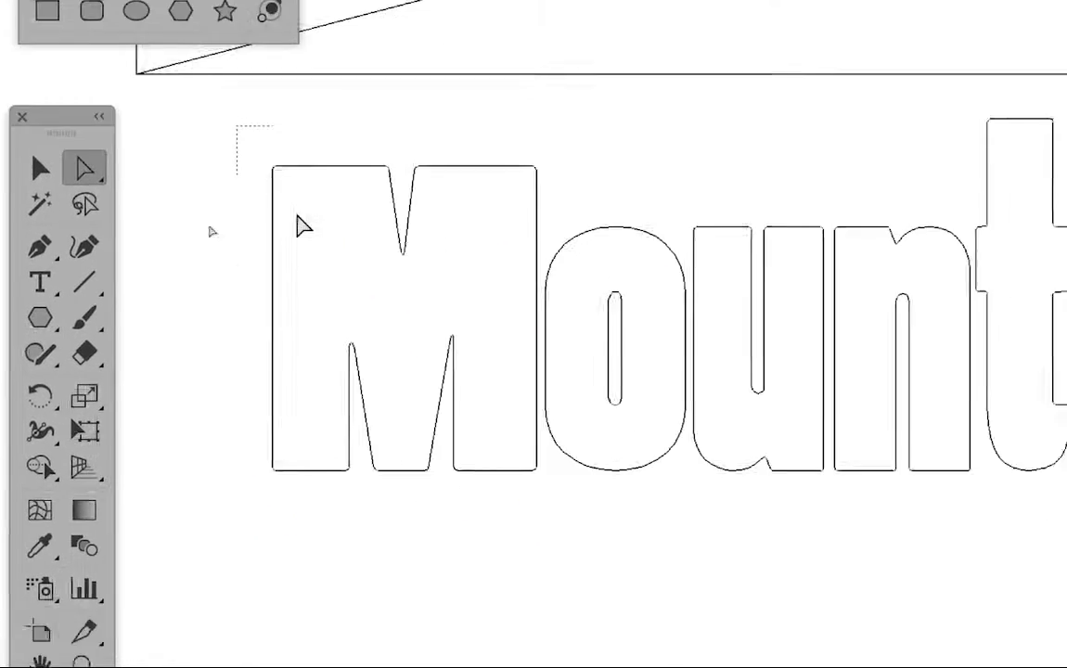
{"action": "left_click_drag", "start_coordinate": [299, 225], "coordinate": [637, 548]}
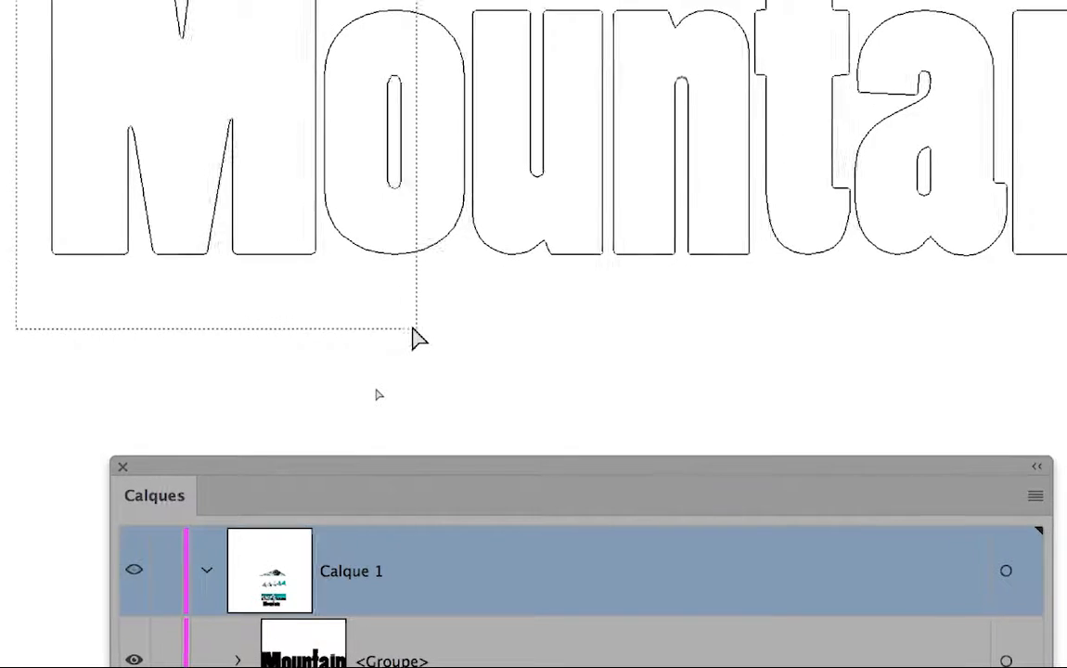
{"action": "left_click_drag", "start_coordinate": [413, 329], "coordinate": [408, 325]}
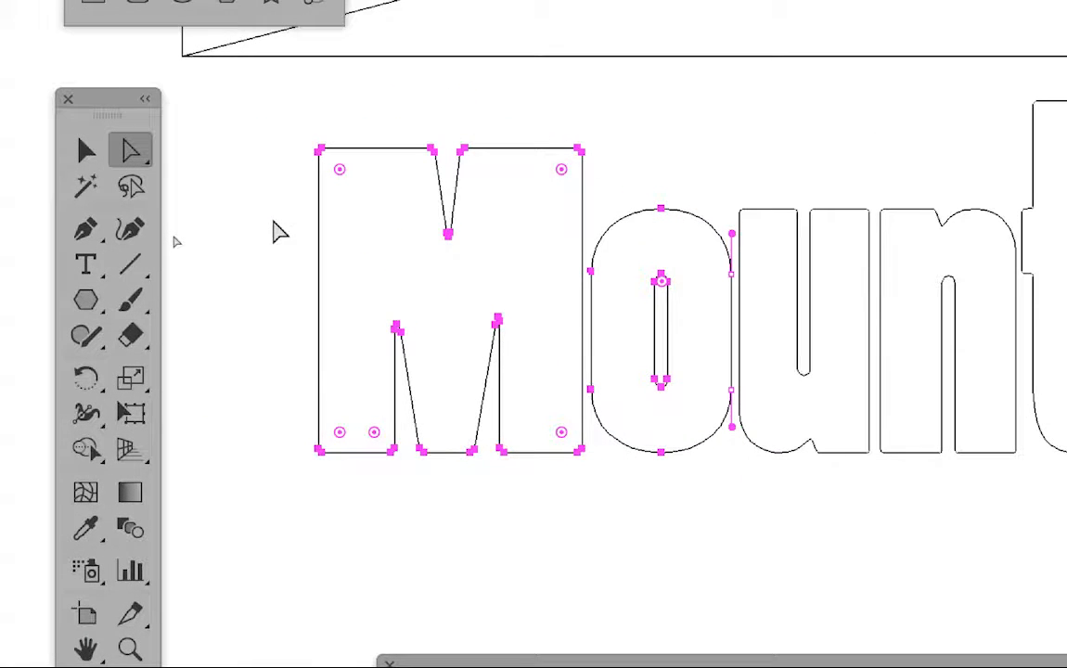
{"action": "key", "text": "shift+Left"}
{"action": "key", "text": "shift+Left"}
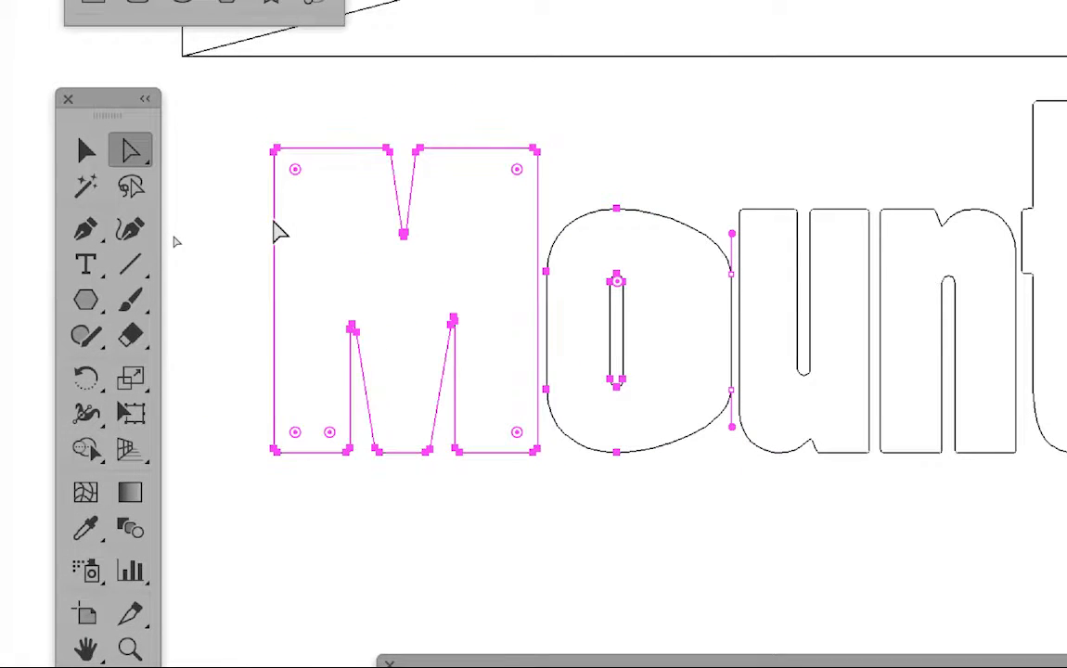
{"action": "key", "text": "shift+Left"}
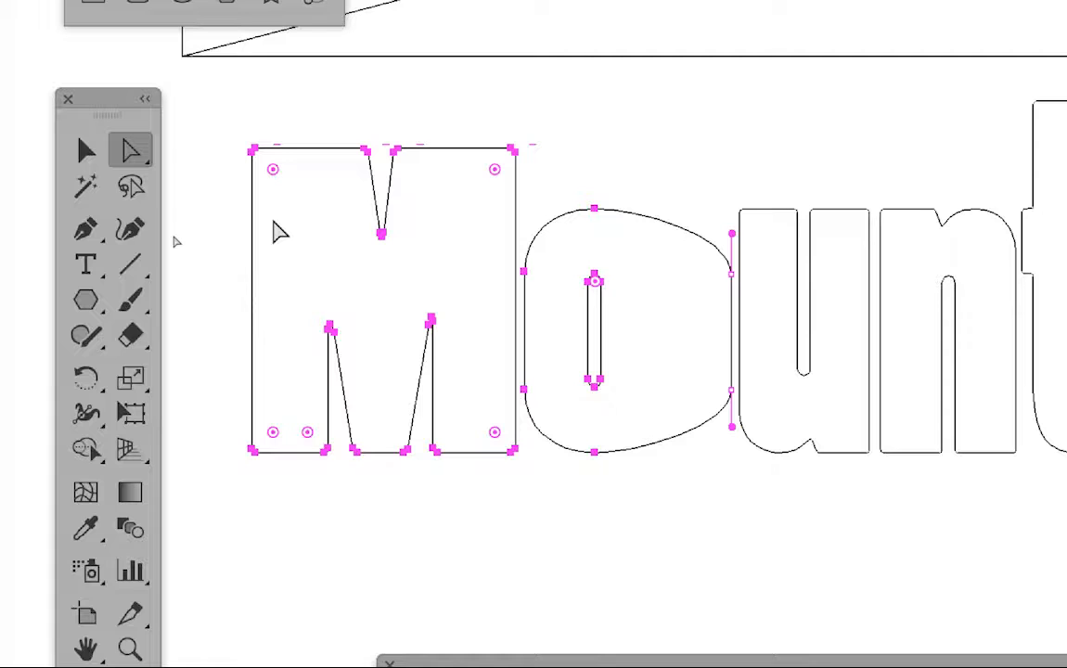
{"action": "key", "text": "shift+Right"}
{"action": "key", "text": "shift+Right"}
{"action": "key", "text": "shift+Right"}
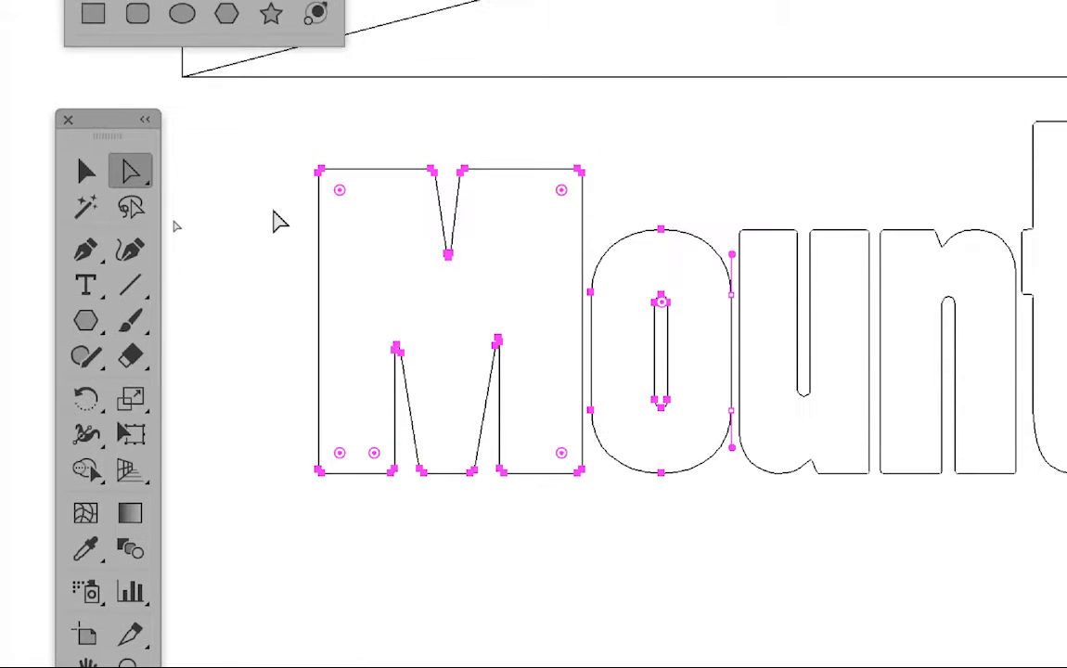
Select all anchor points of the M and o, move both letters left to open a gap before the u, and deselect
{"action": "left_click", "coordinate": [274, 212]}
{"action": "left_click_drag", "start_coordinate": [263, 146], "coordinate": [682, 502]}
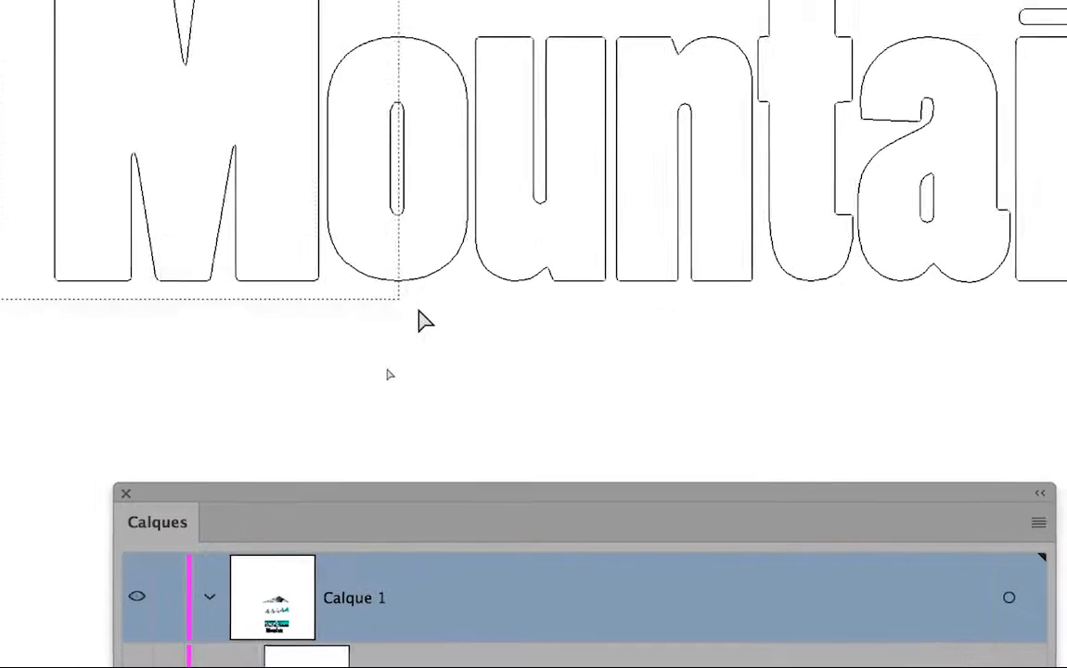
{"action": "left_click_drag", "start_coordinate": [425, 320], "coordinate": [473, 332]}
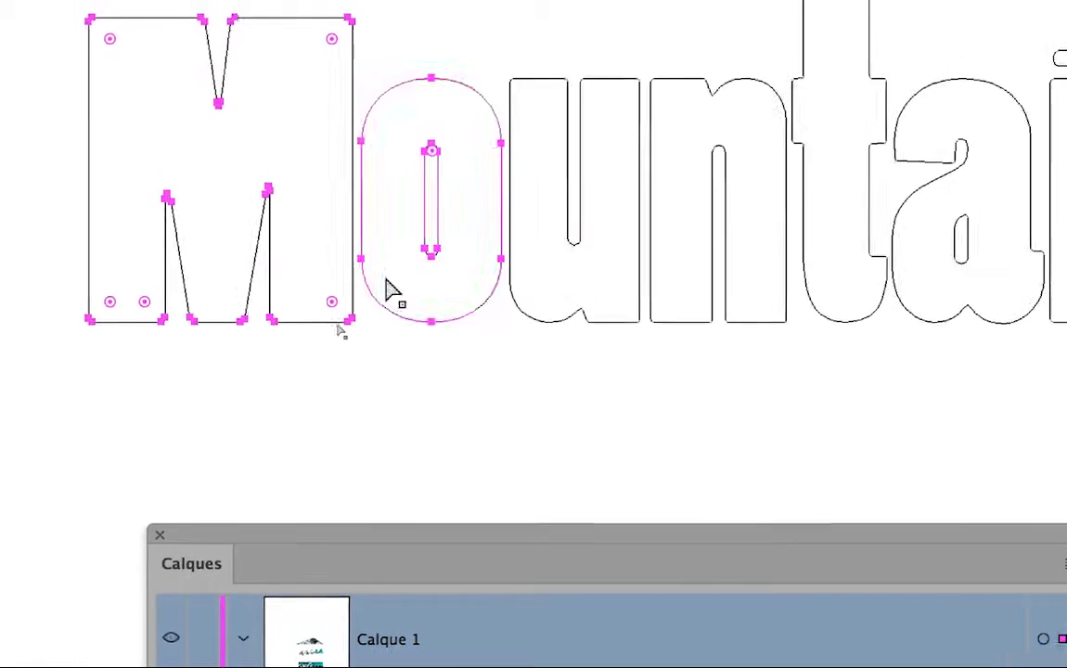
{"action": "key", "text": "shift+Left"}
{"action": "key", "text": "shift+Left"}
{"action": "key", "text": "shift+Left"}
{"action": "key", "text": "shift+Left"}
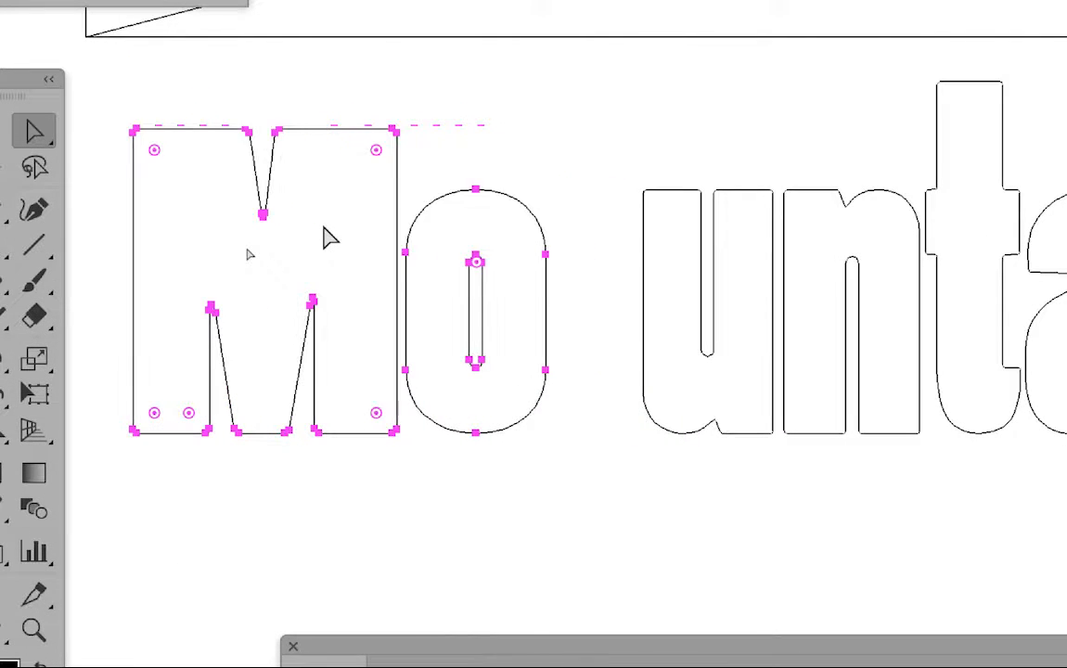
{"action": "key", "text": "shift+Left"}
{"action": "left_click", "coordinate": [607, 159]}
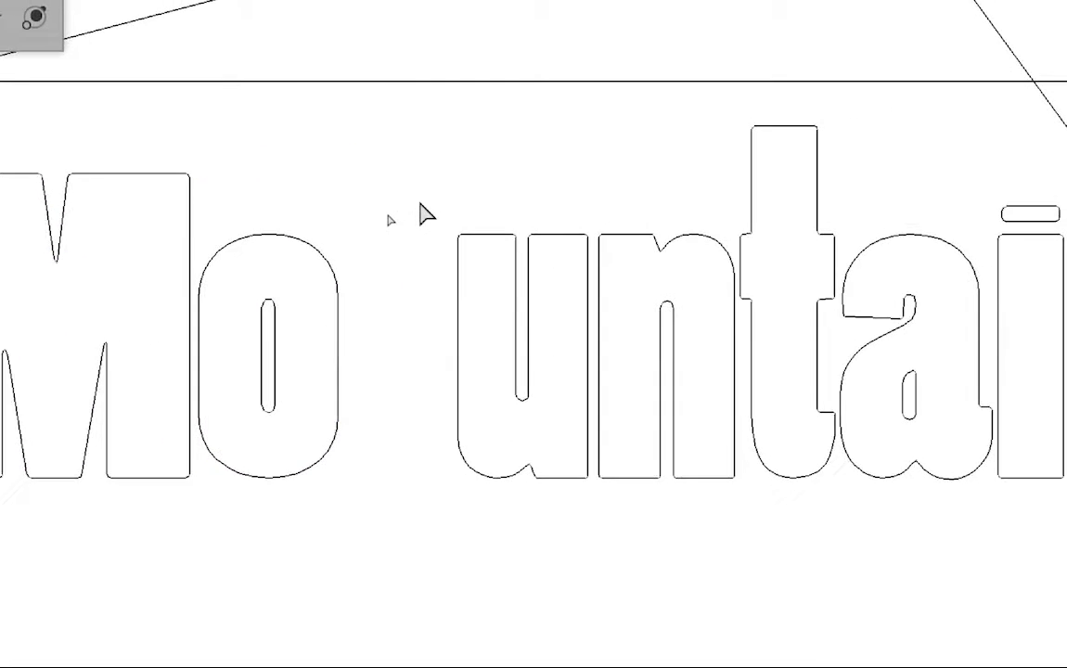
Widen the letter u slightly by moving its left-side anchor points to the left, and deselect it
{"action": "left_click_drag", "start_coordinate": [420, 205], "coordinate": [498, 481]}
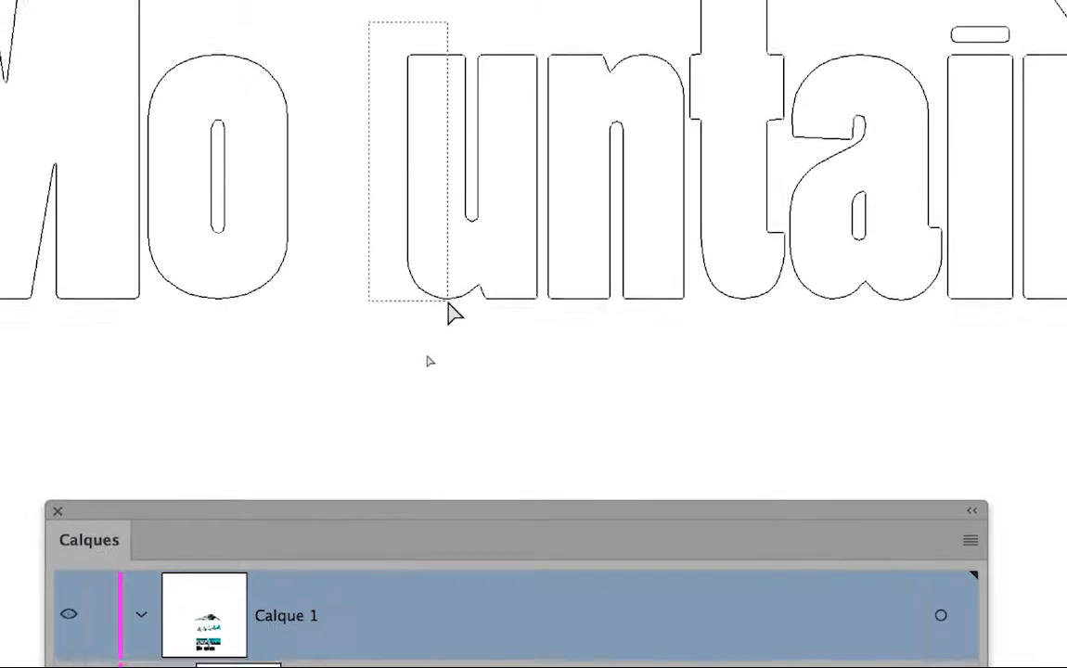
{"action": "left_click_drag", "start_coordinate": [450, 313], "coordinate": [454, 319]}
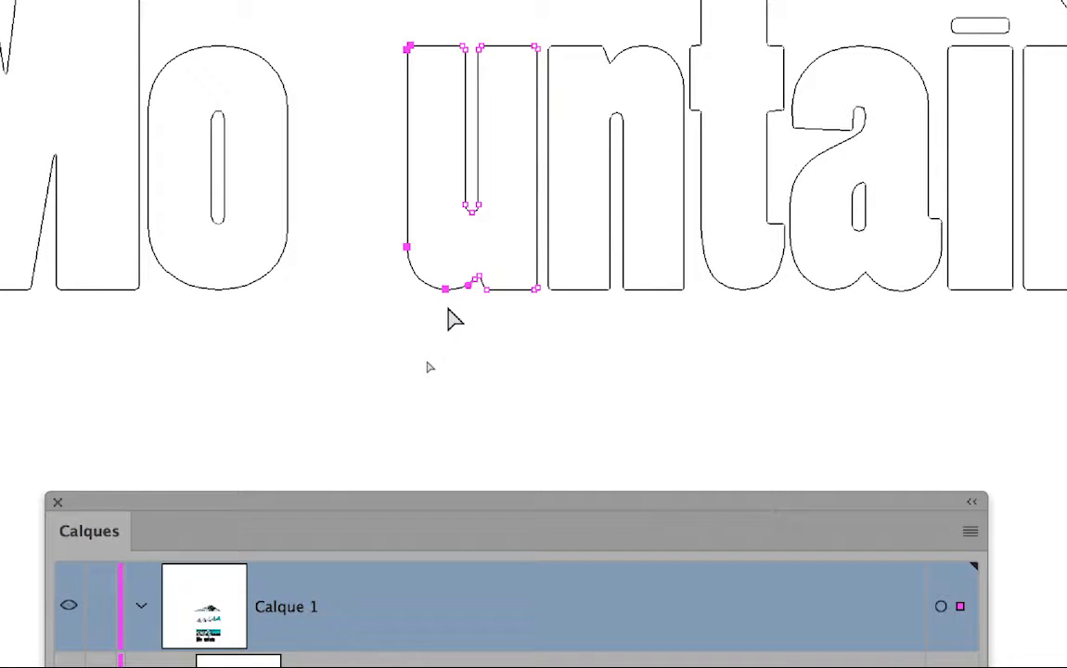
{"action": "key", "text": "shift+Left"}
{"action": "key", "text": "shift+Left"}
{"action": "key", "text": "shift+Left"}
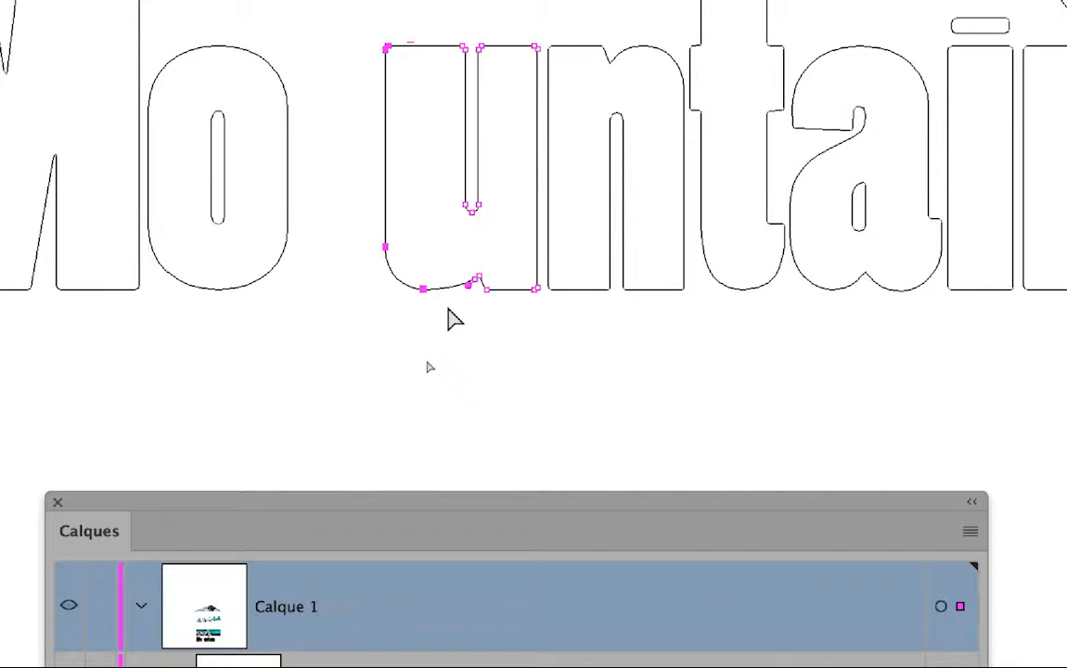
{"action": "key", "text": "shift+Right"}
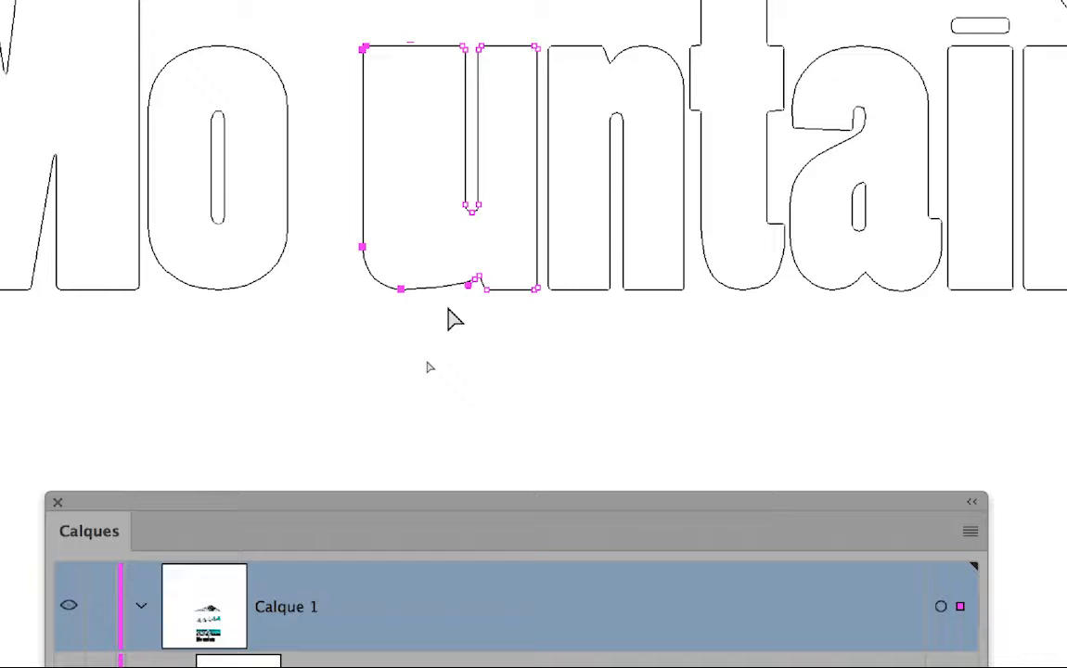
{"action": "key", "text": "shift+Right"}
{"action": "left_click", "coordinate": [449, 311]}
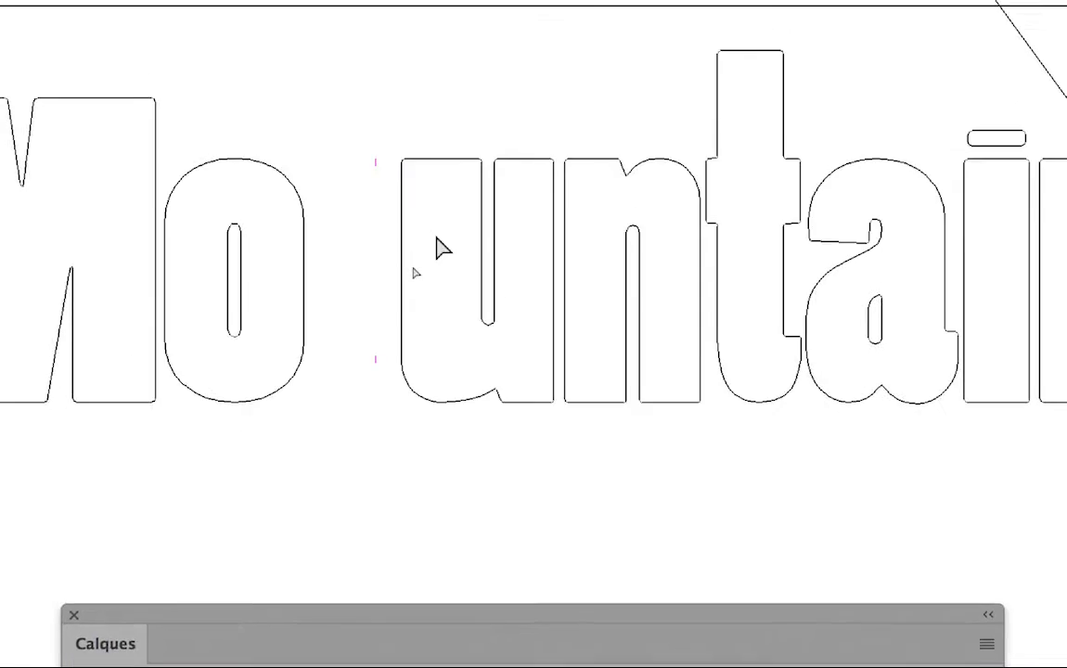
Raise the top anchor points of the u to make it about as tall as the t, and deselect it
{"action": "left_click_drag", "start_coordinate": [422, 208], "coordinate": [594, 267]}
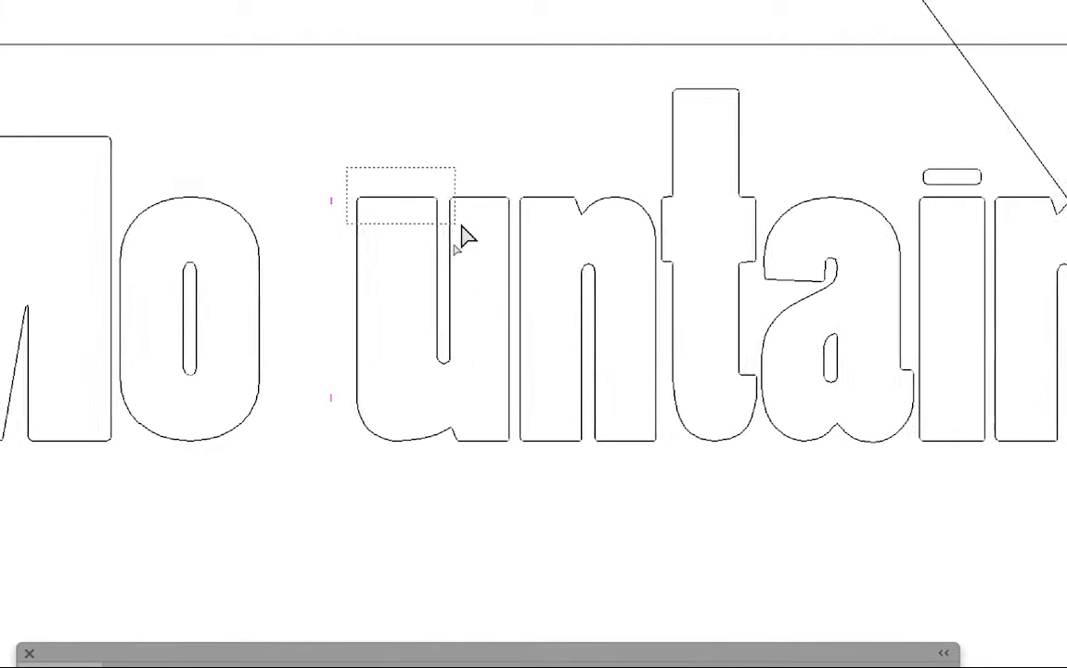
{"action": "left_click_drag", "start_coordinate": [481, 227], "coordinate": [479, 227]}
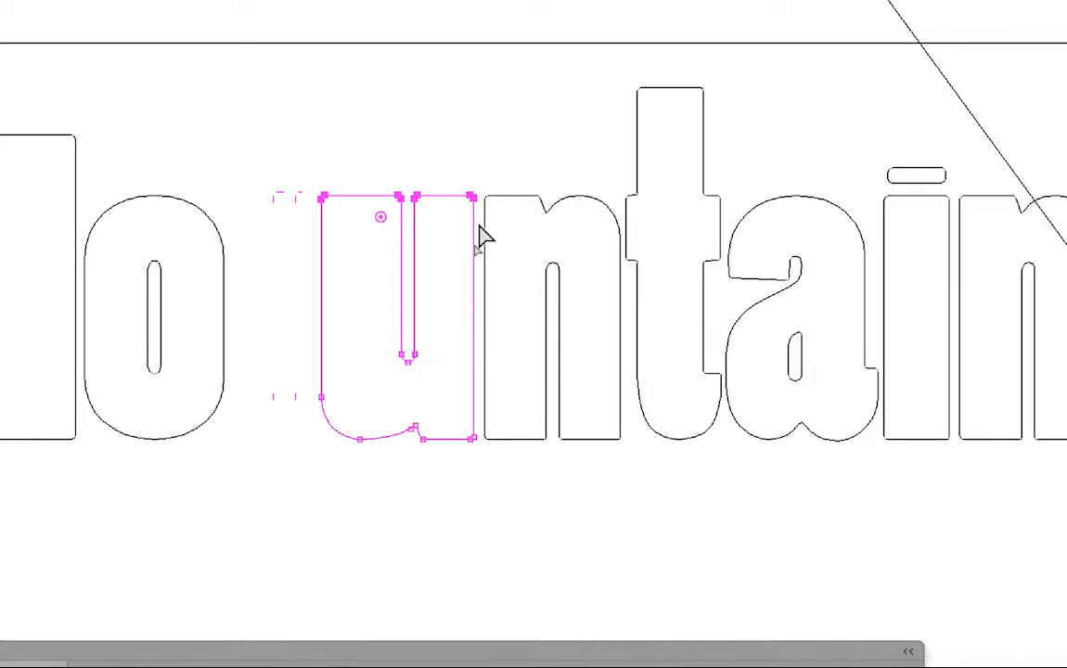
{"action": "key", "text": "Up"}
{"action": "key", "text": "Up"}
{"action": "key", "text": "Up"}
{"action": "key", "text": "Up"}
{"action": "key", "text": "Up"}
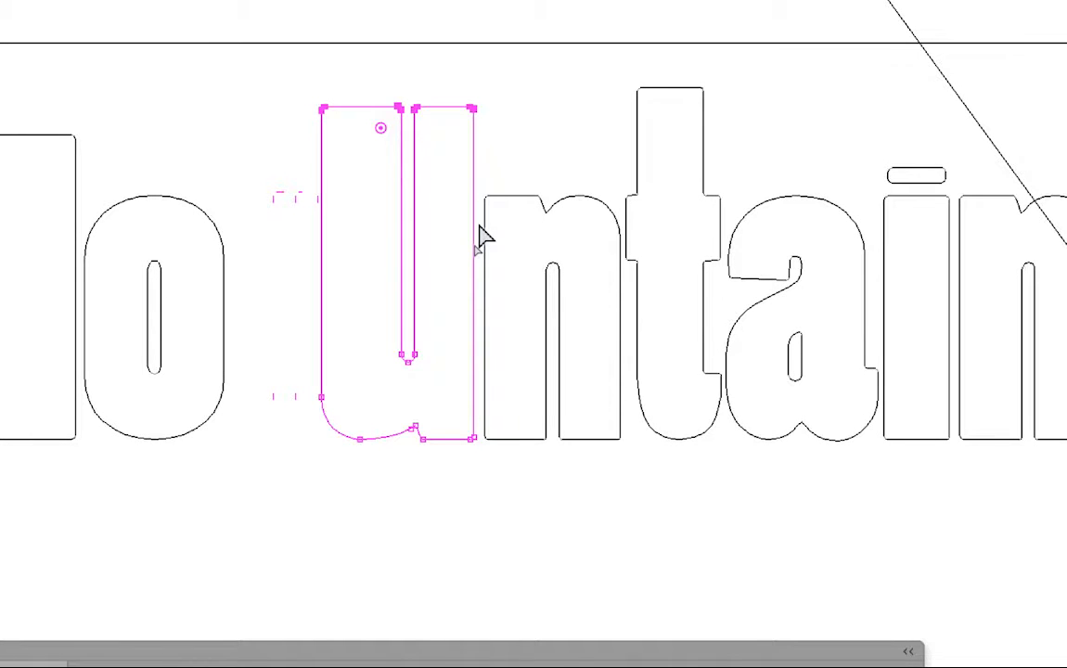
{"action": "left_click", "coordinate": [237, 156]}
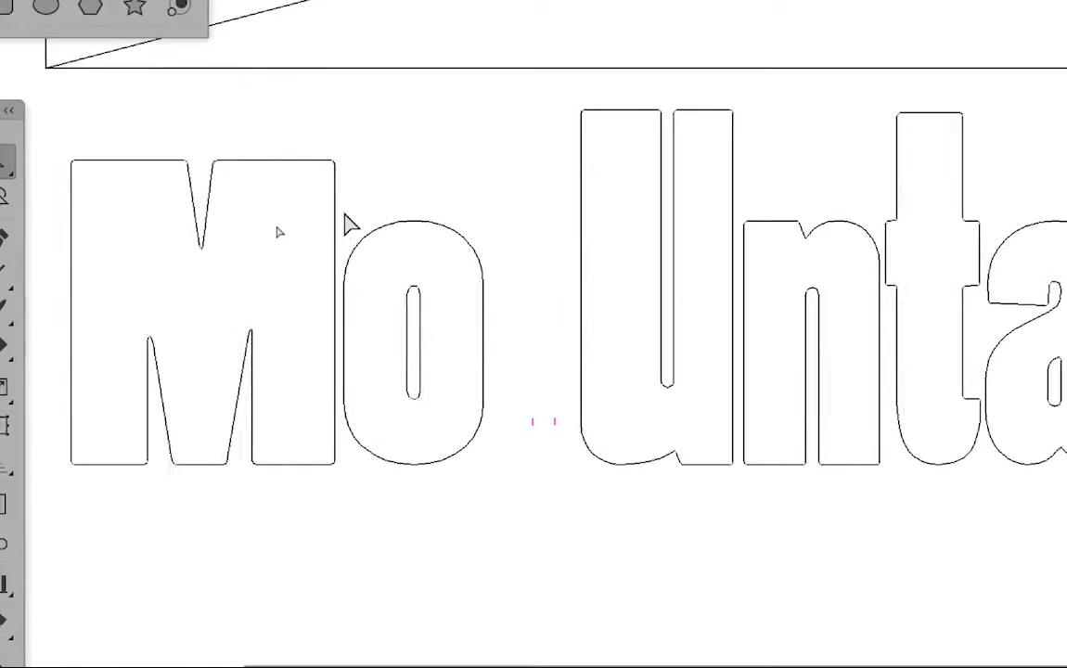
Select all anchor points of the letter o, then enlarge it and tilt it counter-clockwise with the Free Transform tool
{"action": "left_click_drag", "start_coordinate": [346, 210], "coordinate": [470, 394]}
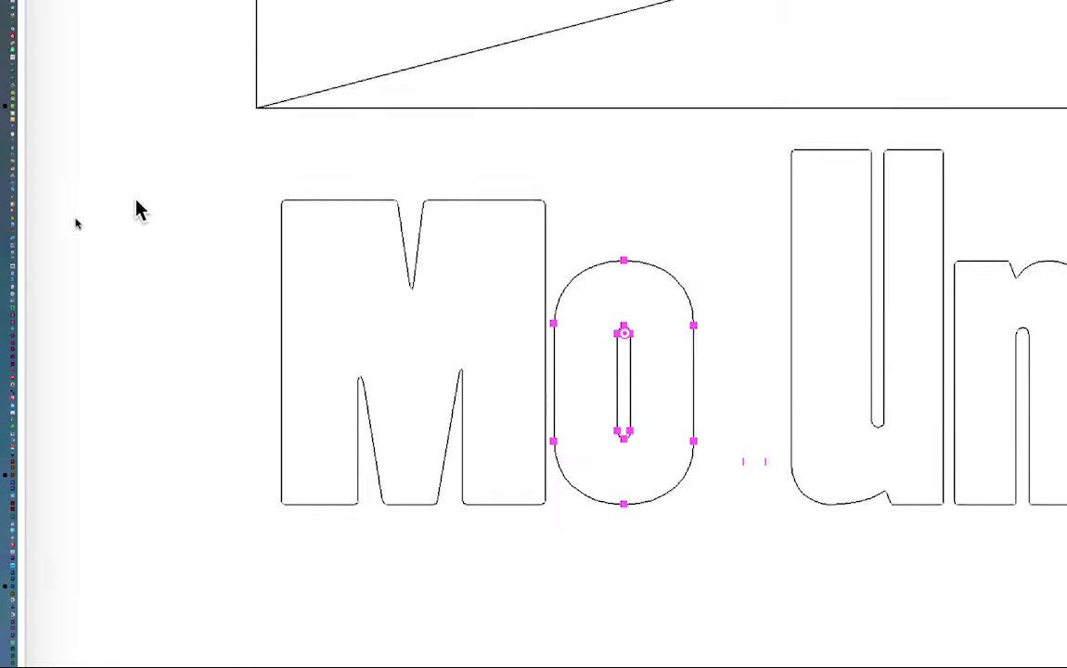
{"action": "key", "text": "Tab"}
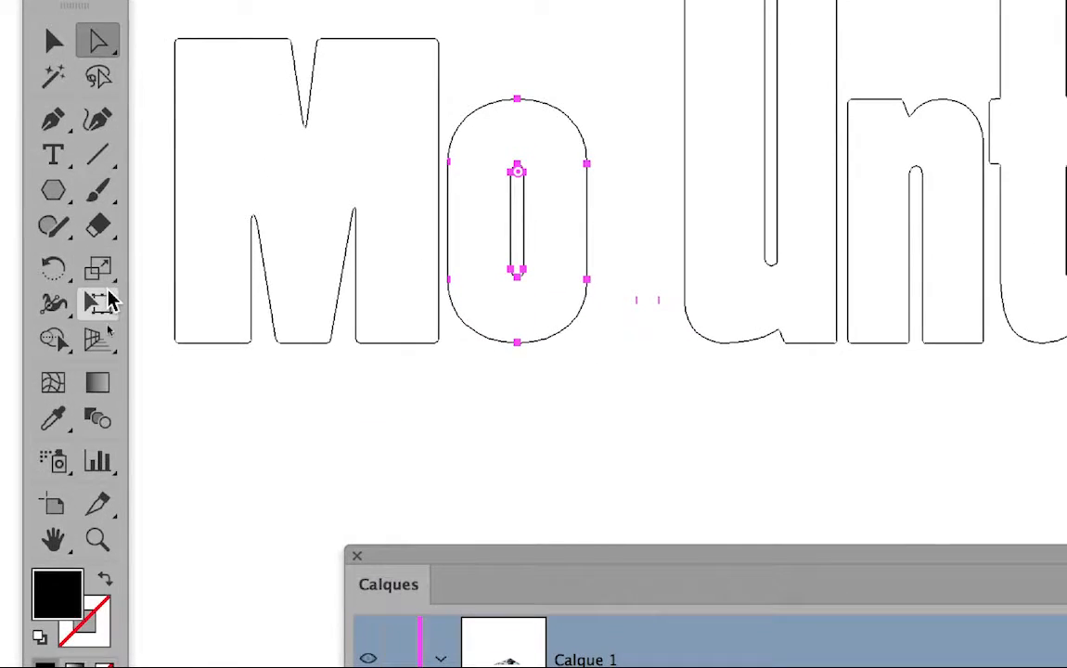
{"action": "left_click", "coordinate": [98, 338]}
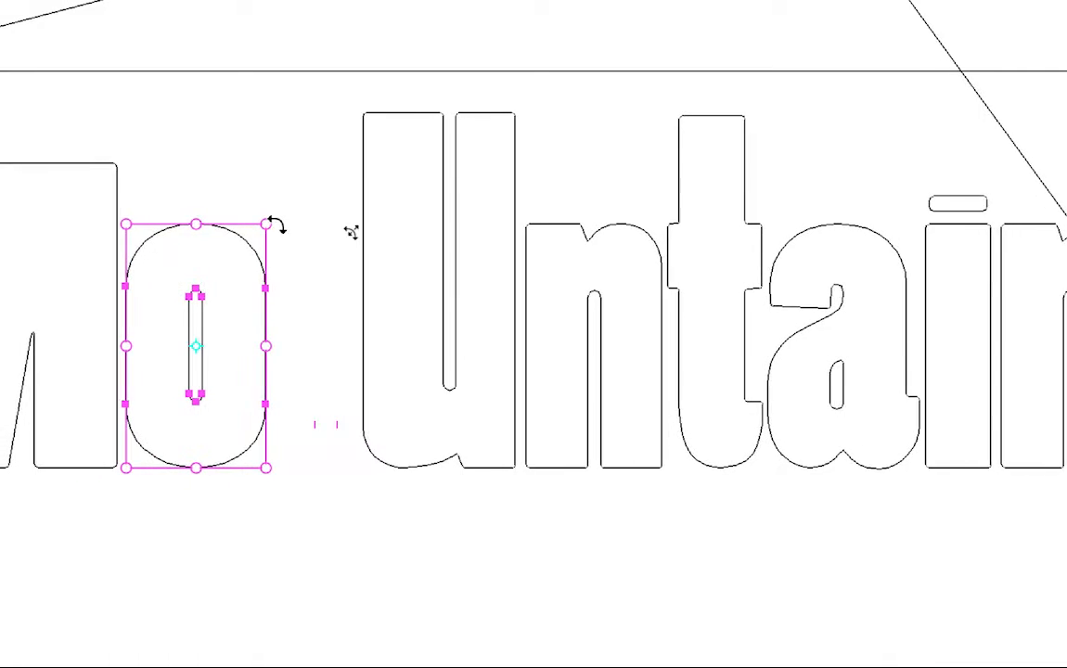
{"action": "left_click_drag", "start_coordinate": [248, 242], "coordinate": [224, 254]}
{"action": "left_click_drag", "start_coordinate": [275, 216], "coordinate": [283, 213]}
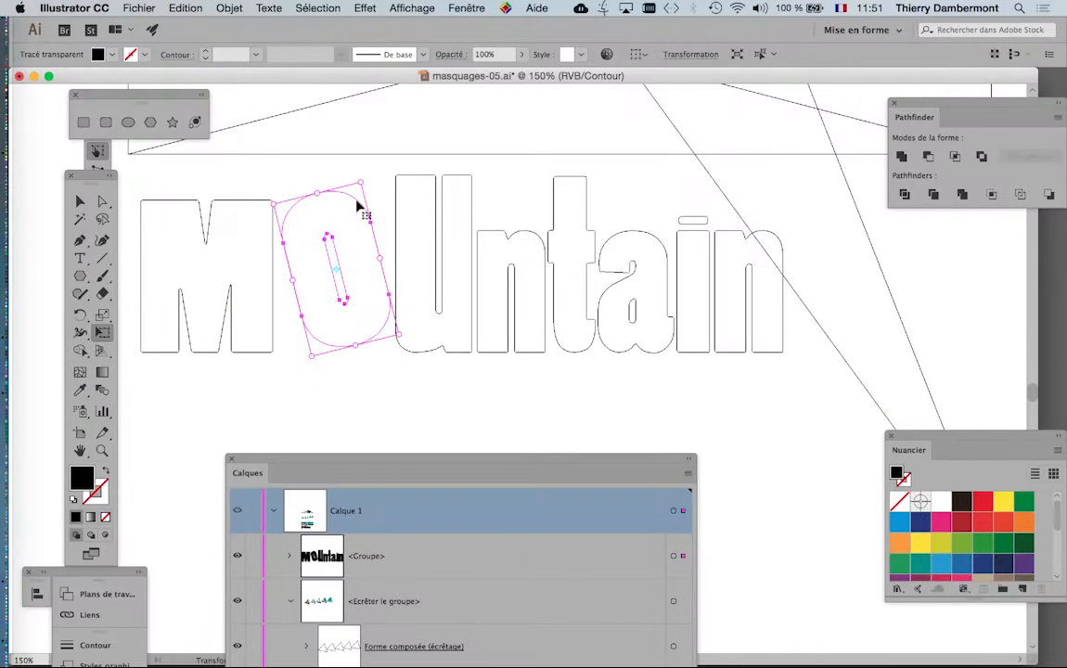
Nudge the tilted o downward so it sits slightly below the baseline, and deselect it with the Direct Selection tool
{"action": "key", "text": "shift+Down"}
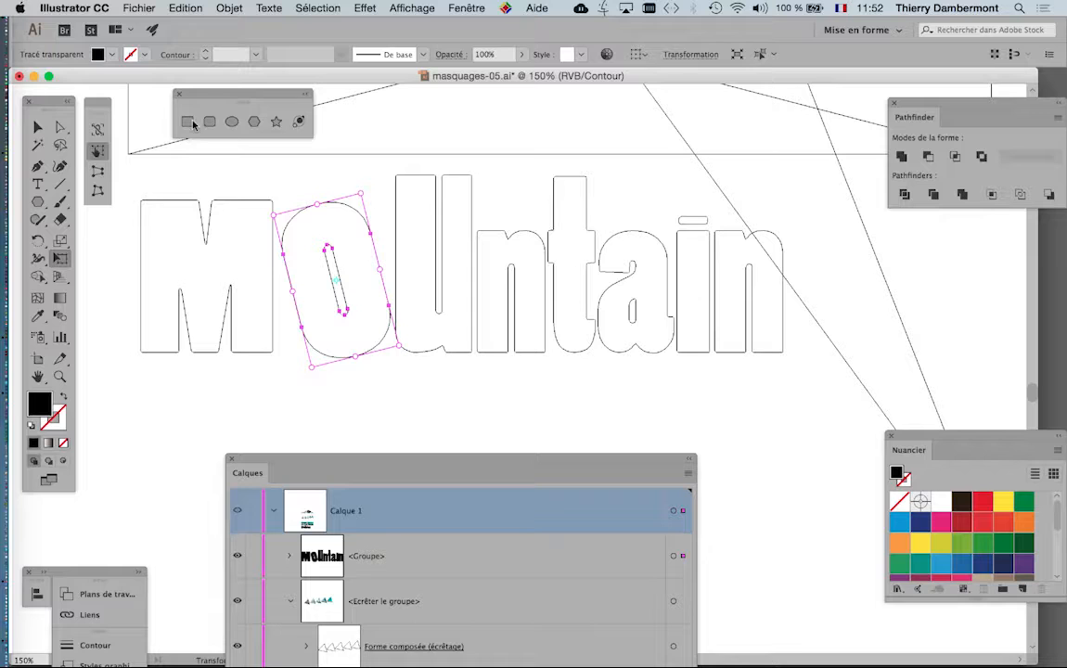
{"action": "left_click", "coordinate": [59, 125]}
{"action": "left_click", "coordinate": [503, 393]}
Detach the Direct Selection tool group as a floating palette near the letter i and activate the Group Selection tool
{"action": "scroll", "coordinate": [604, 379], "scroll_direction": "down", "scroll_amount": 1}
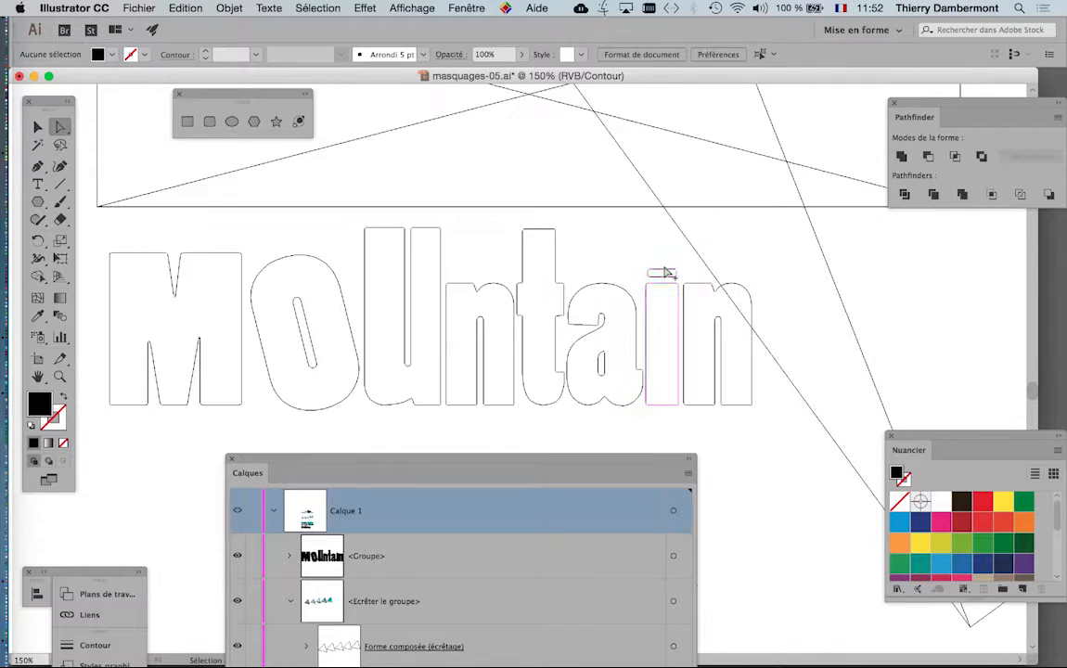
{"action": "scroll", "coordinate": [662, 276], "scroll_direction": "up", "scroll_amount": 1}
{"action": "scroll", "coordinate": [665, 276], "scroll_direction": "up", "scroll_amount": 2}
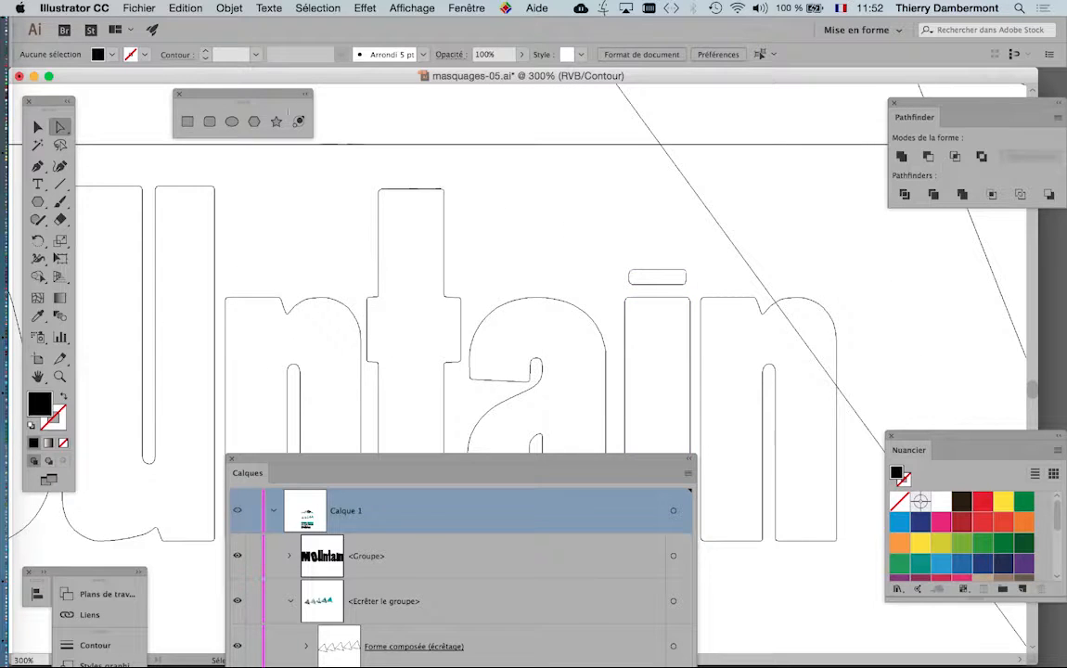
{"action": "left_click_drag", "start_coordinate": [59, 126], "coordinate": [271, 141]}
{"action": "left_click_drag", "start_coordinate": [88, 137], "coordinate": [617, 197]}
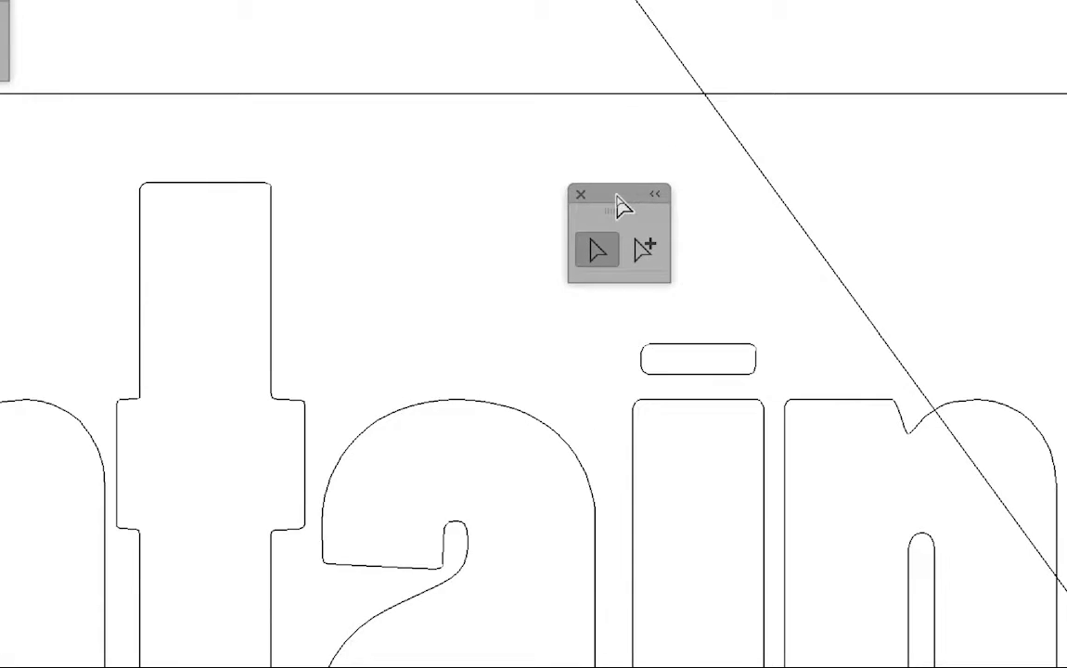
{"action": "left_click", "coordinate": [630, 222]}
Raise the dot of the i to widen its gap above the stem, deselect it, and close the detached tool palette
{"action": "left_click", "coordinate": [666, 295]}
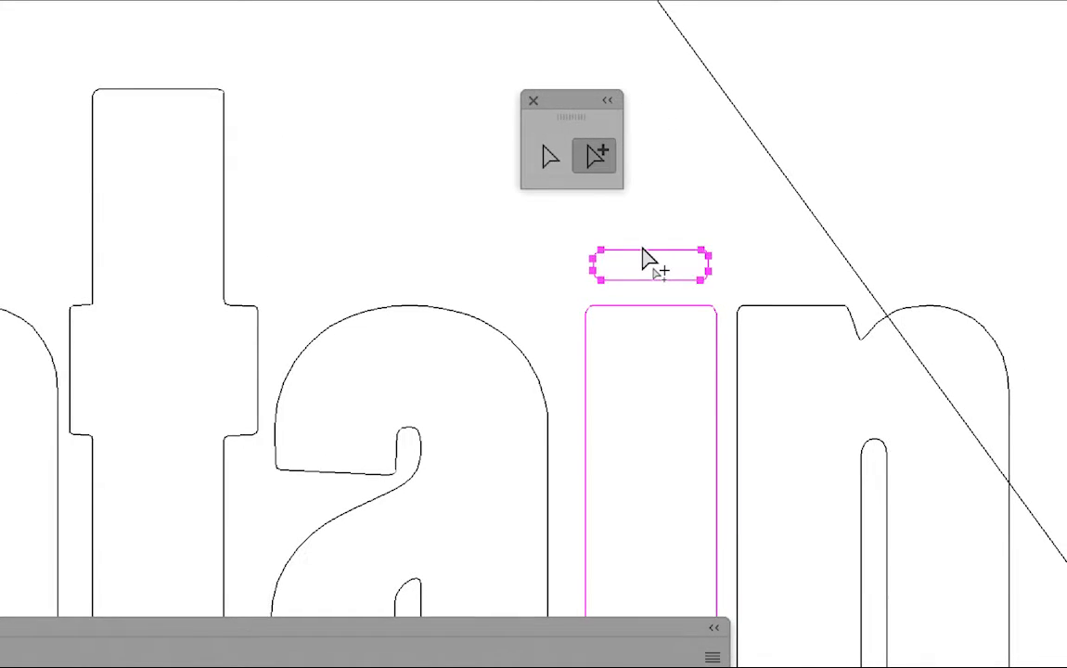
{"action": "left_click_drag", "start_coordinate": [649, 270], "coordinate": [450, 192]}
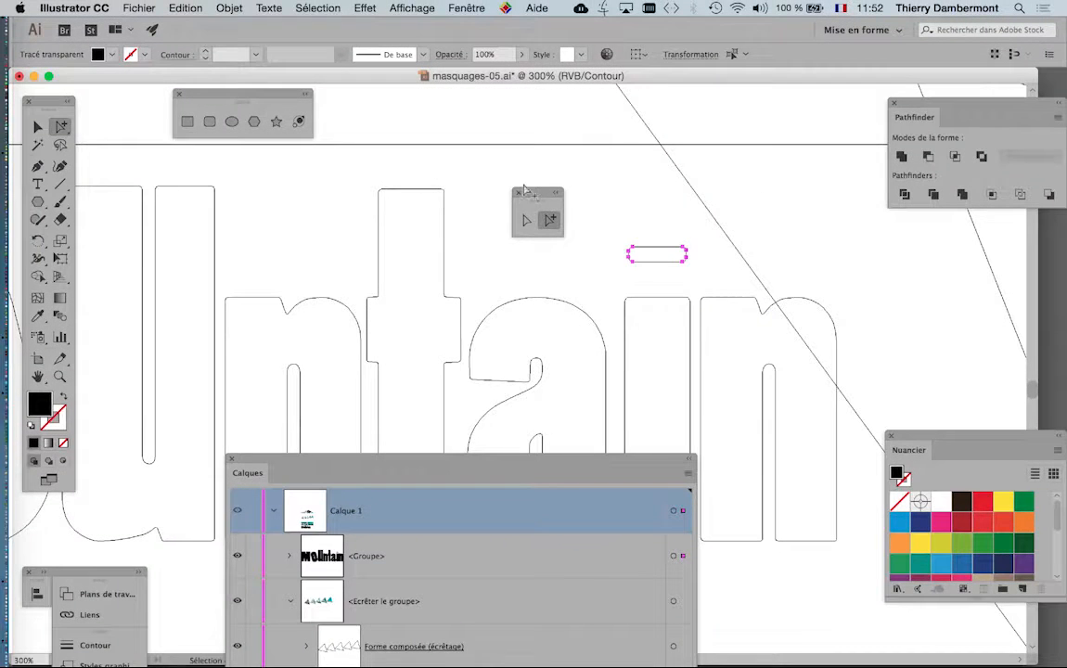
{"action": "left_click", "coordinate": [520, 178]}
{"action": "key", "text": "super+minus"}
{"action": "key", "text": "super+minus"}
{"action": "key", "text": "super+minus"}
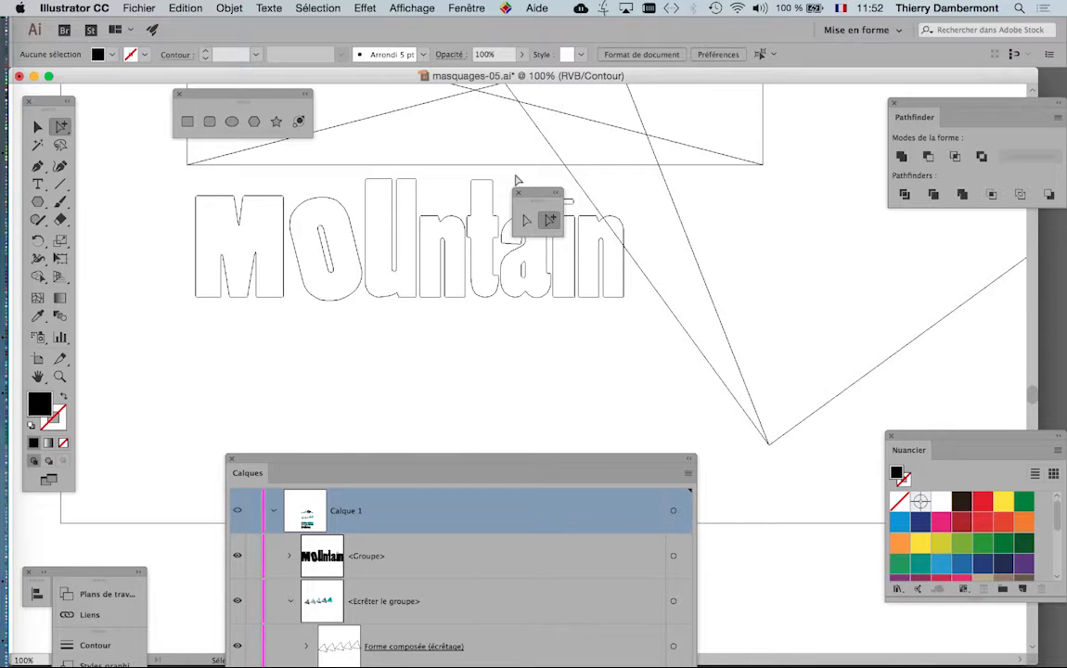
{"action": "left_click", "coordinate": [519, 192]}
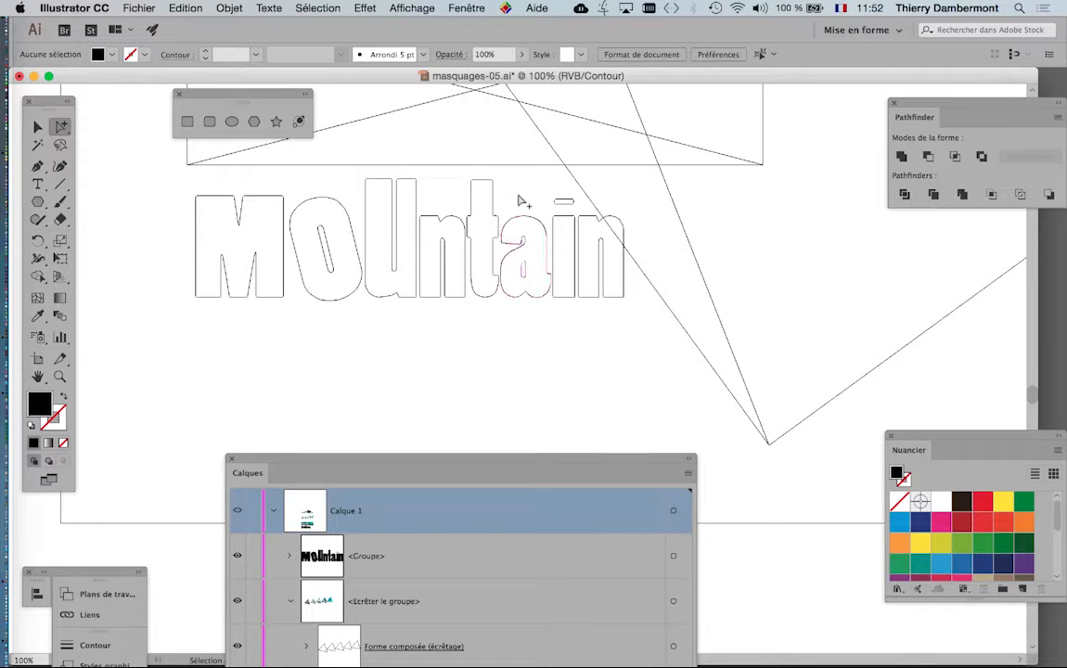
Save the document under the new name masquages-06.ai in Adobe Illustrator format, accepting the Illustrator CC options
{"action": "left_click", "coordinate": [139, 7]}
{"action": "left_click", "coordinate": [150, 131]}
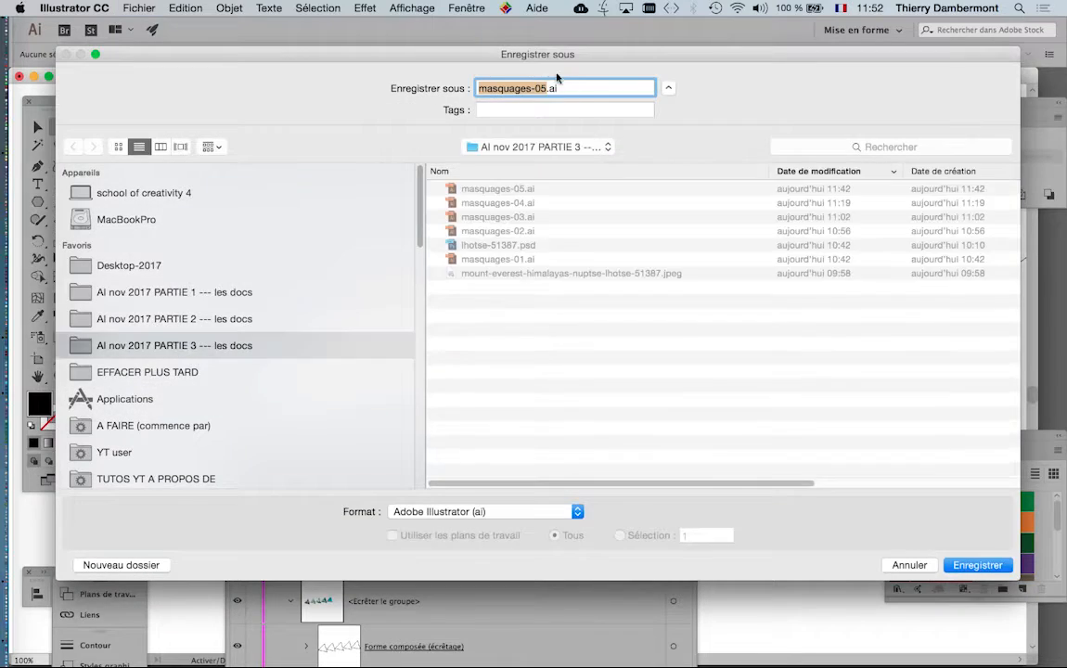
{"action": "key", "text": "Right"}
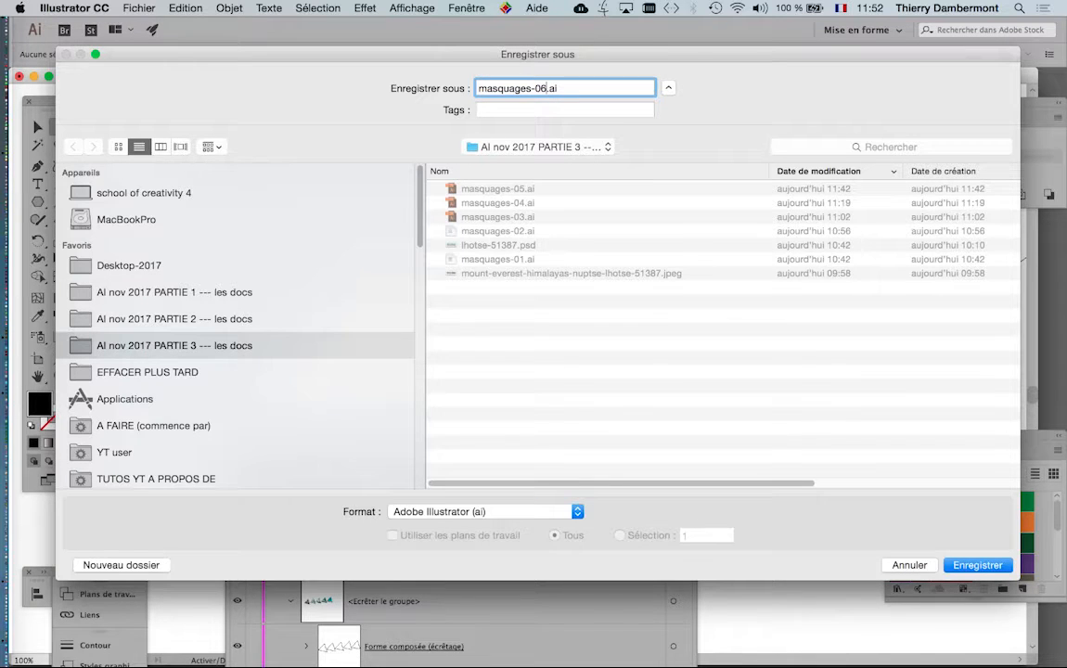
{"action": "type", "text": "6"}
{"action": "left_click", "coordinate": [979, 564]}
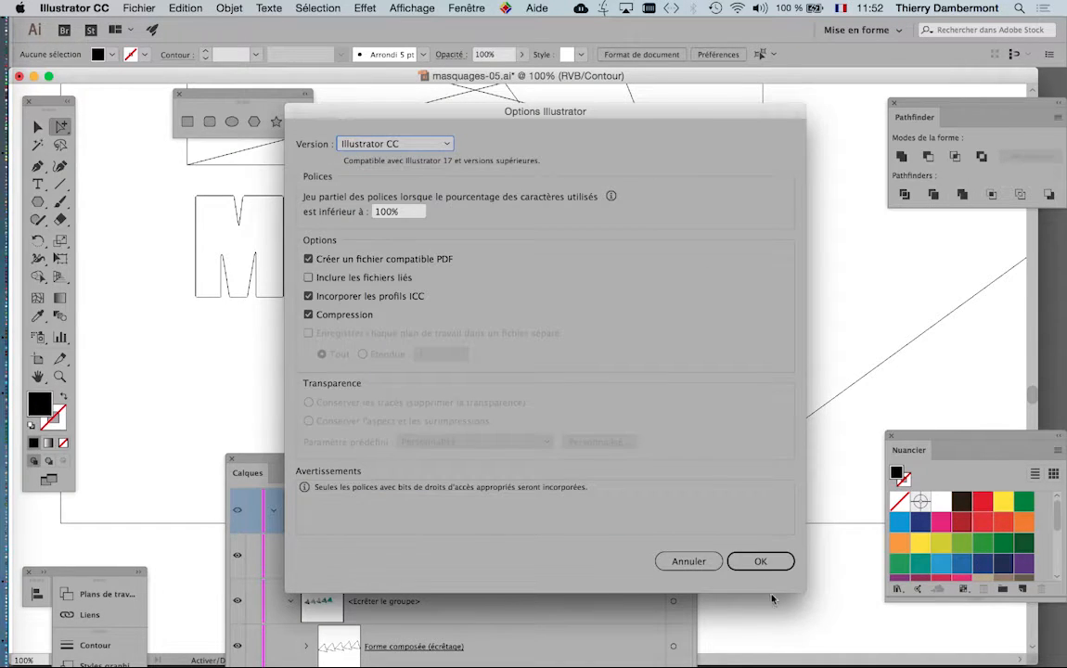
{"action": "left_click", "coordinate": [763, 566]}
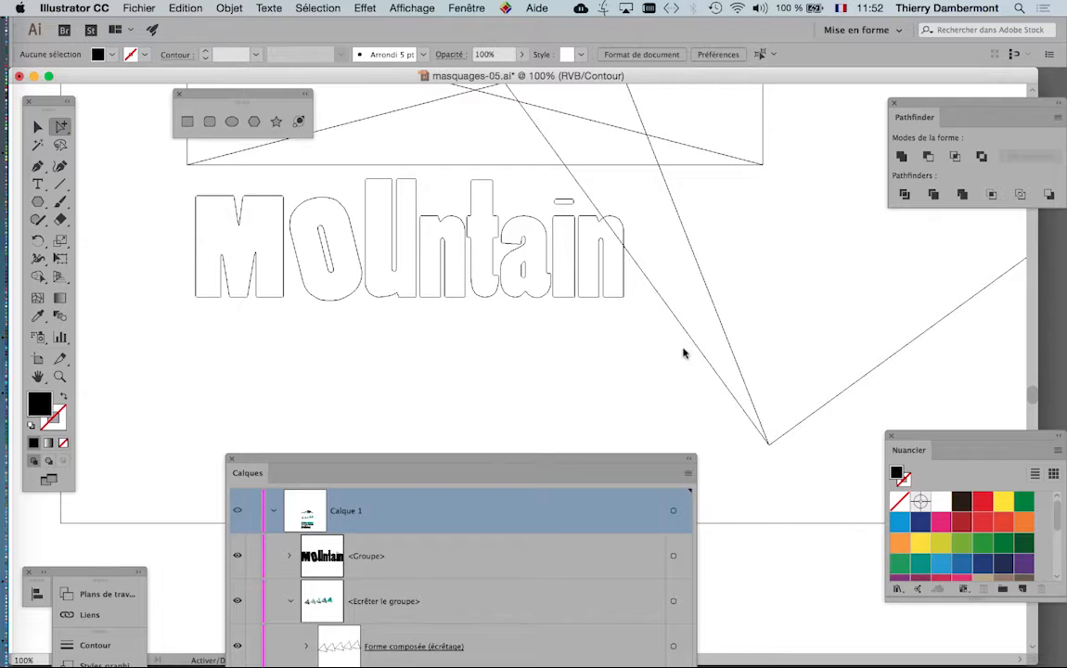